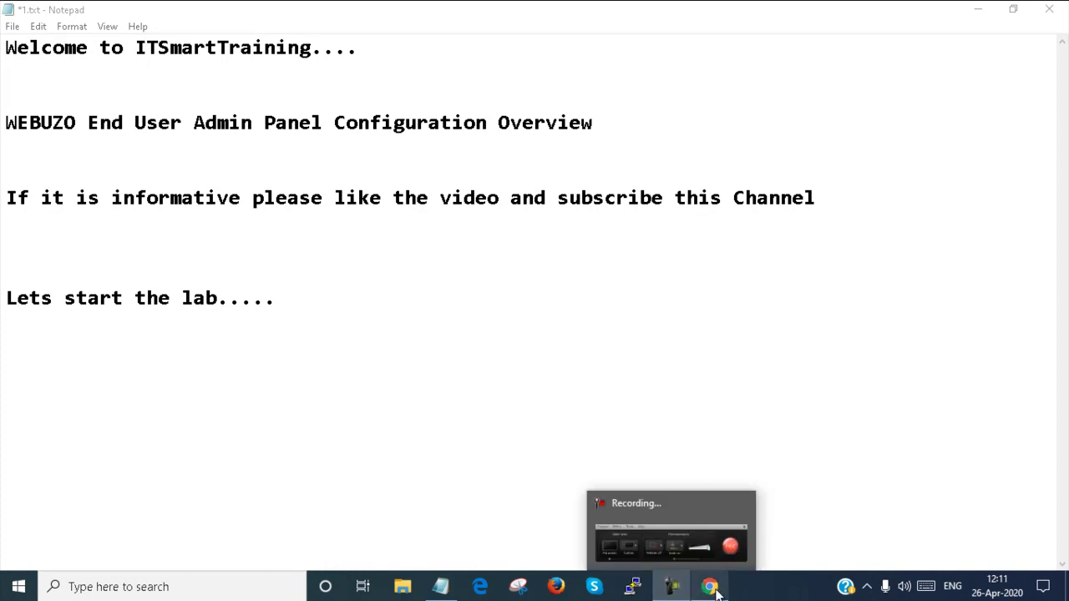
Step: Switch to Chrome and load the Webuzo end user panel at 10.10.10.22:2002
{"action": "left_click", "coordinate": [709, 586]}
{"action": "left_click", "coordinate": [304, 41]}
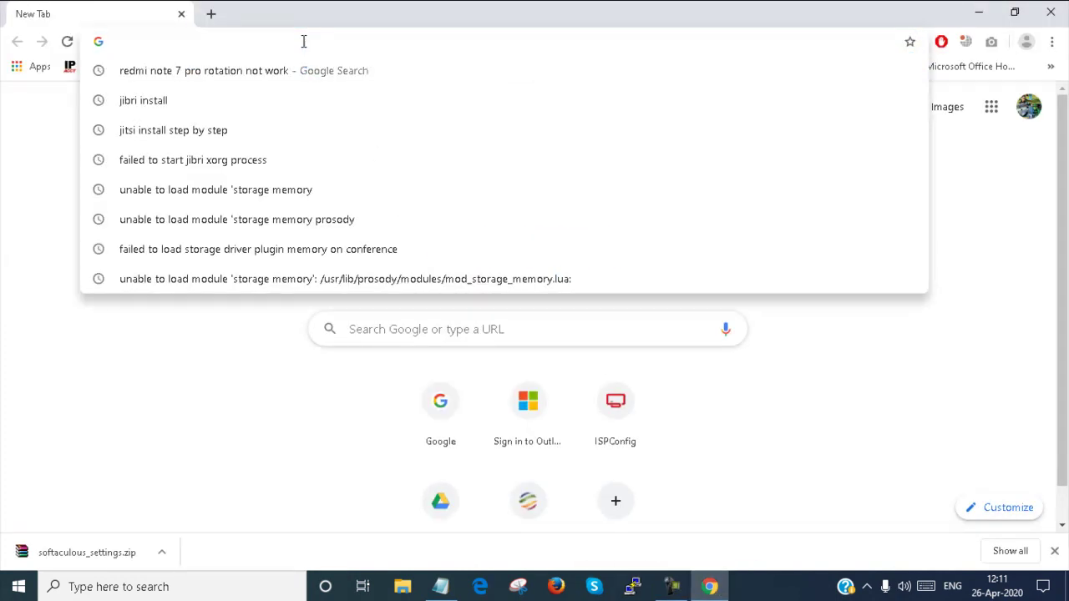
{"action": "type", "text": "10.10.10."}
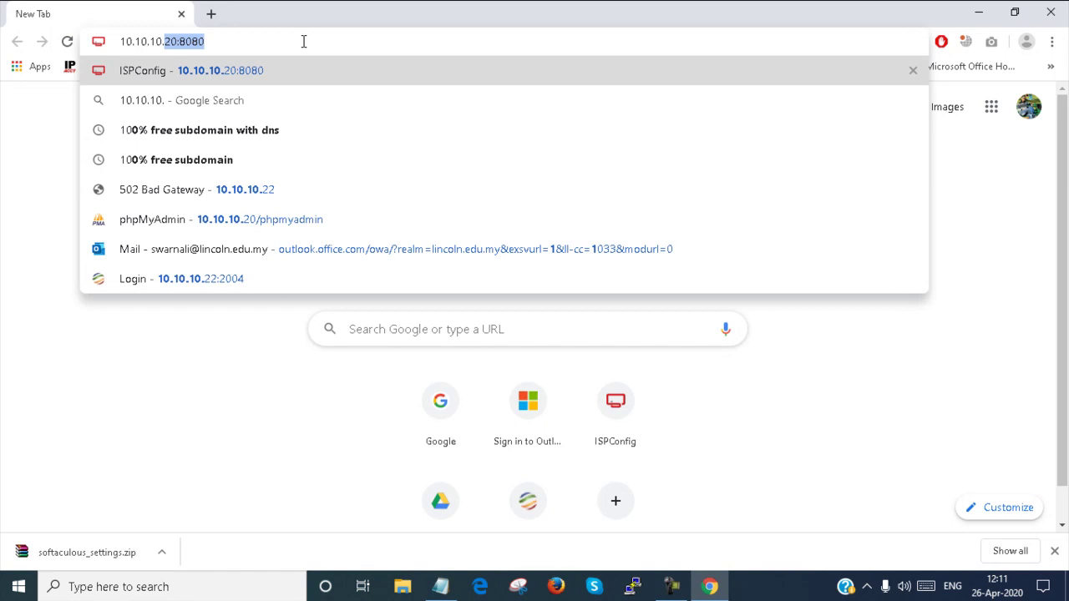
{"action": "type", "text": "22"}
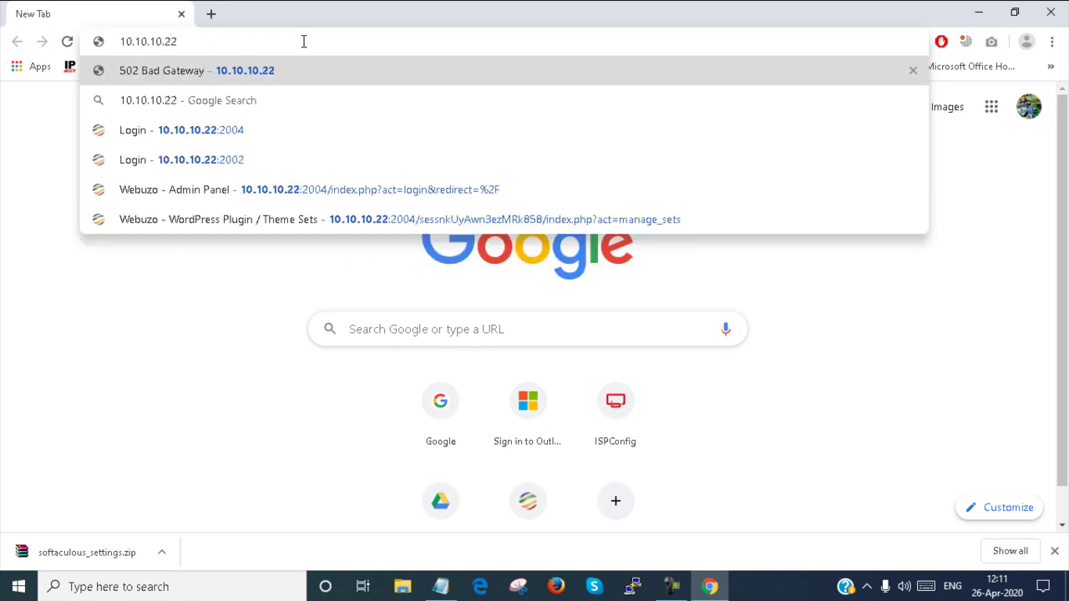
{"action": "type", "text": ":"}
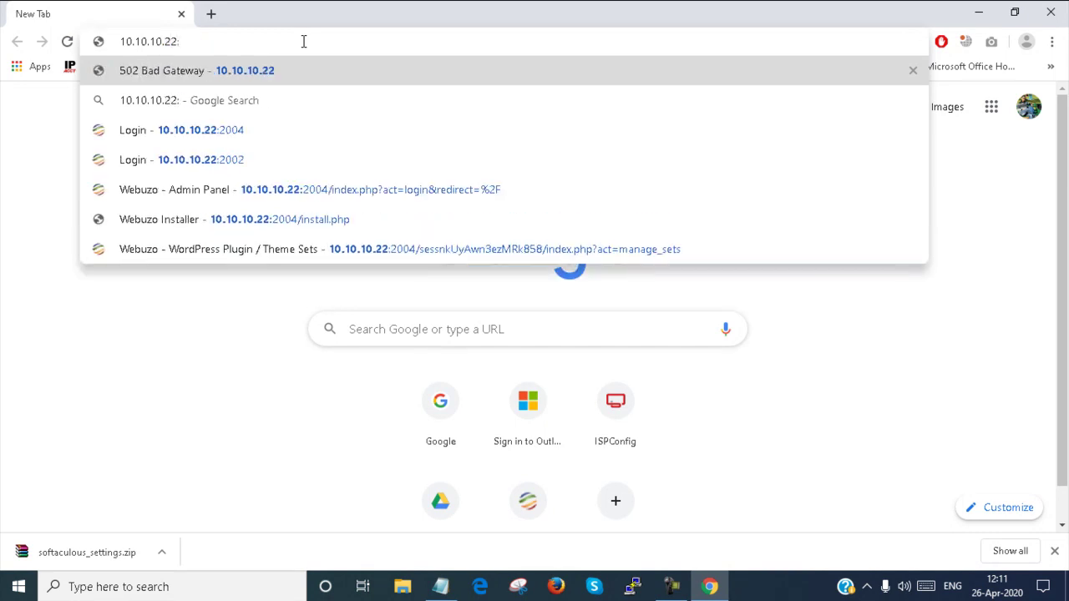
{"action": "type", "text": "22"}
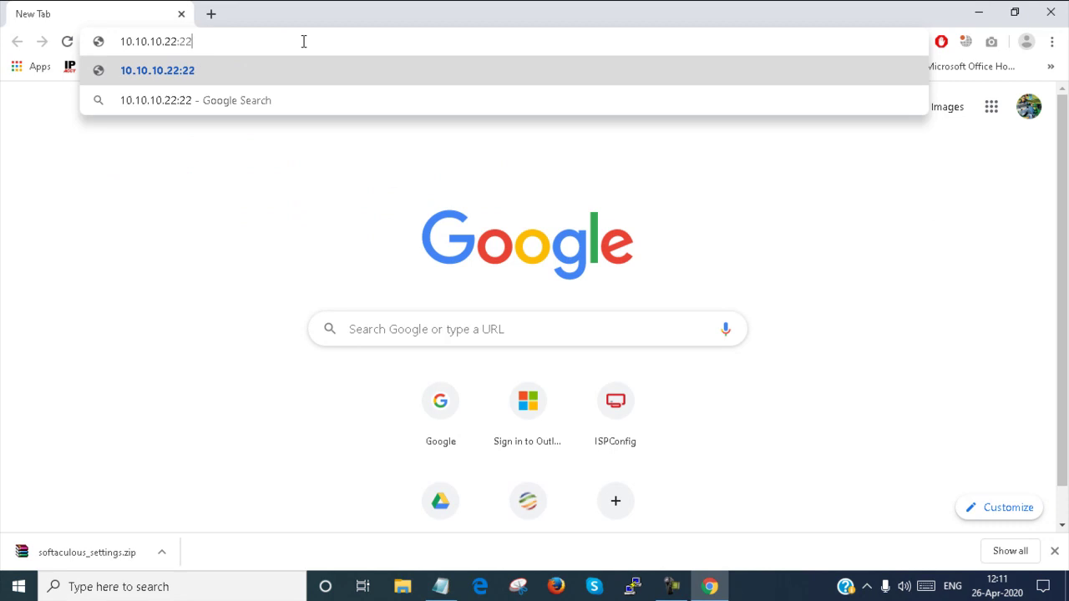
{"action": "key", "text": "BackSpace"}
{"action": "type", "text": "002"}
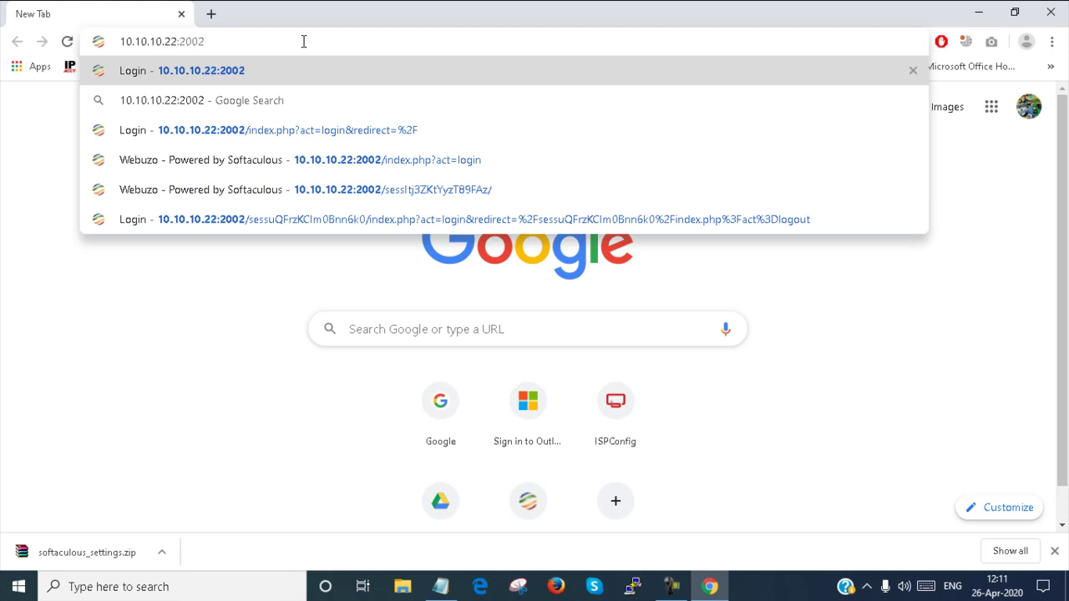
{"action": "key", "text": "Return"}
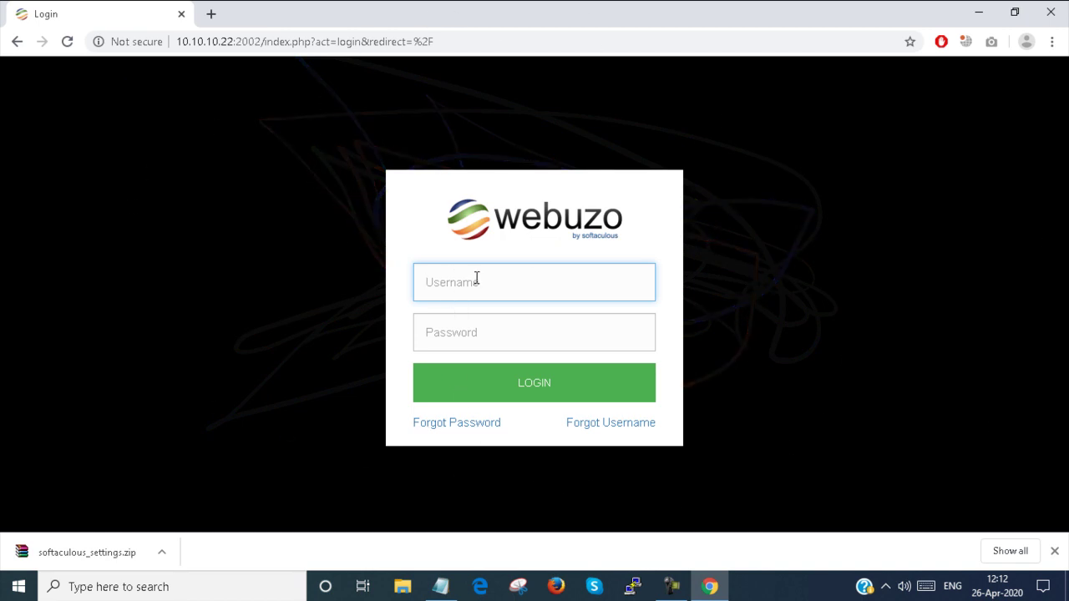
Step: Try to log in with the username Admin and the account password
{"action": "type", "text": "Admin"}
{"action": "key", "text": "Tab"}
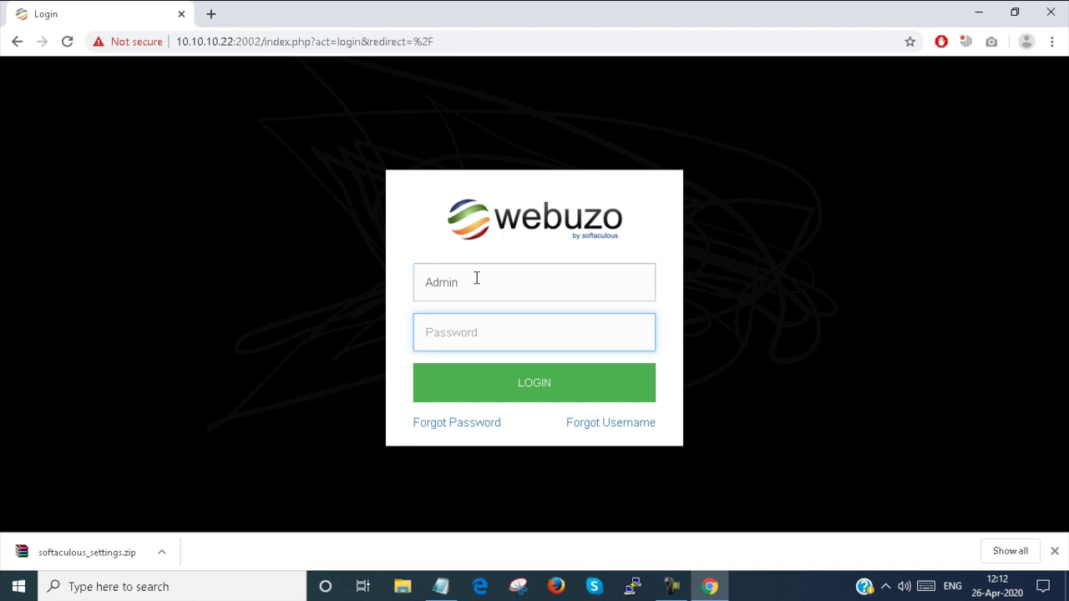
{"action": "type", "text": "••••••••"}
{"action": "key", "text": "Return"}
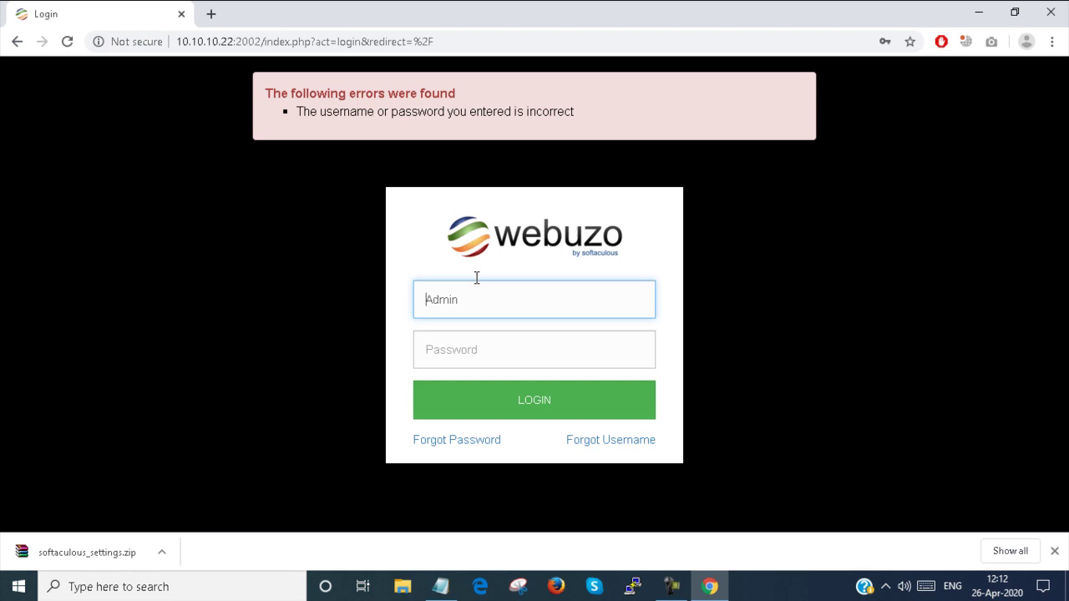
{"action": "left_click", "coordinate": [469, 347]}
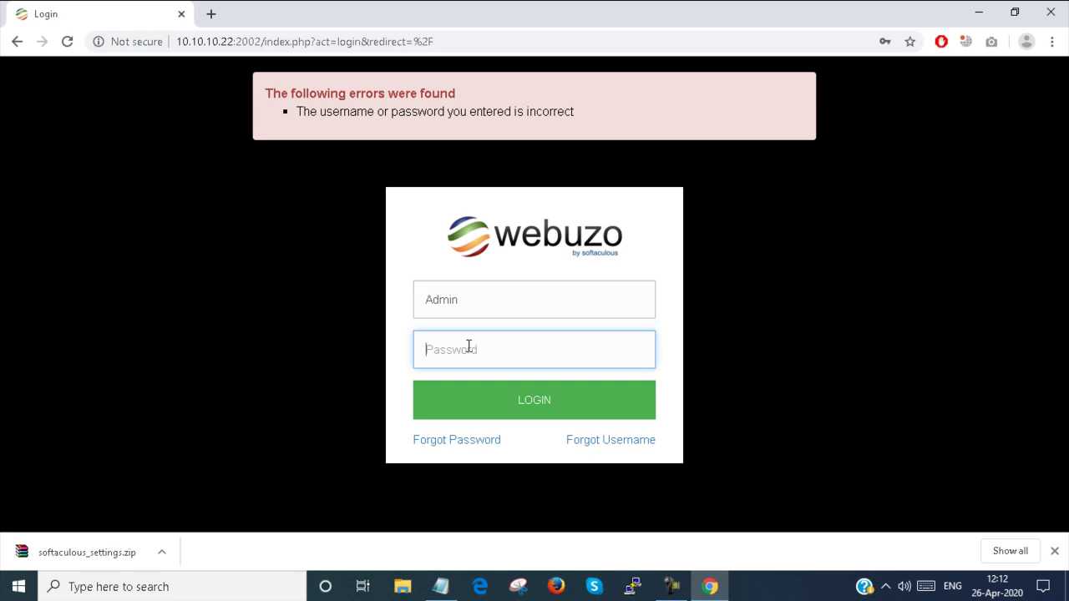
{"action": "type", "text": "••"}
{"action": "key", "text": "Return"}
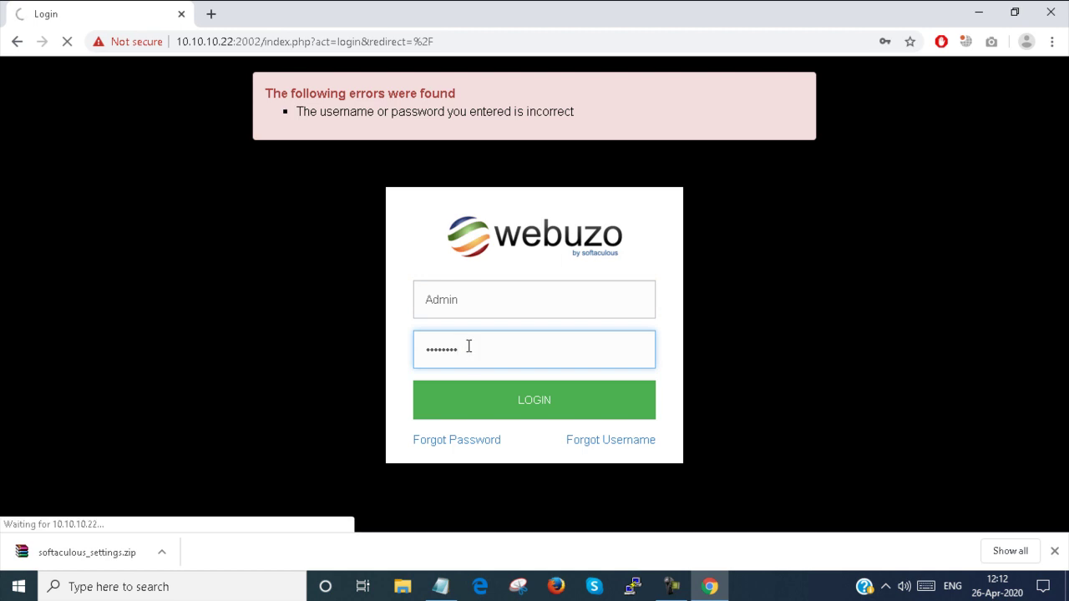
Step: Correct the username to admin, enter the account password and log in to the panel
{"action": "type", "text": "Admin"}
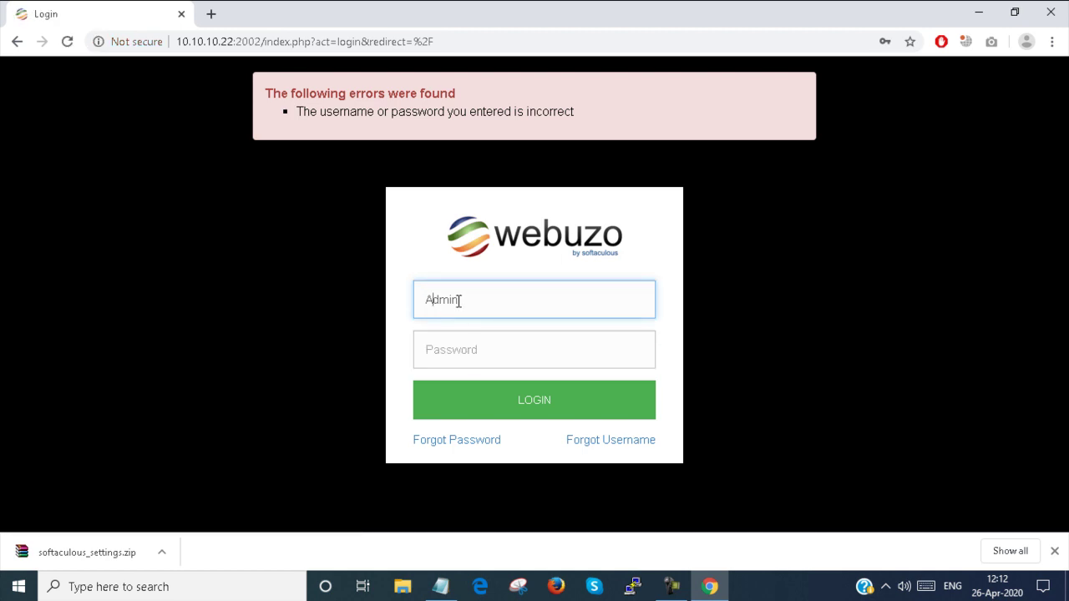
{"action": "key", "text": "ctrl+z"}
{"action": "type", "text": "admin"}
{"action": "key", "text": "Tab"}
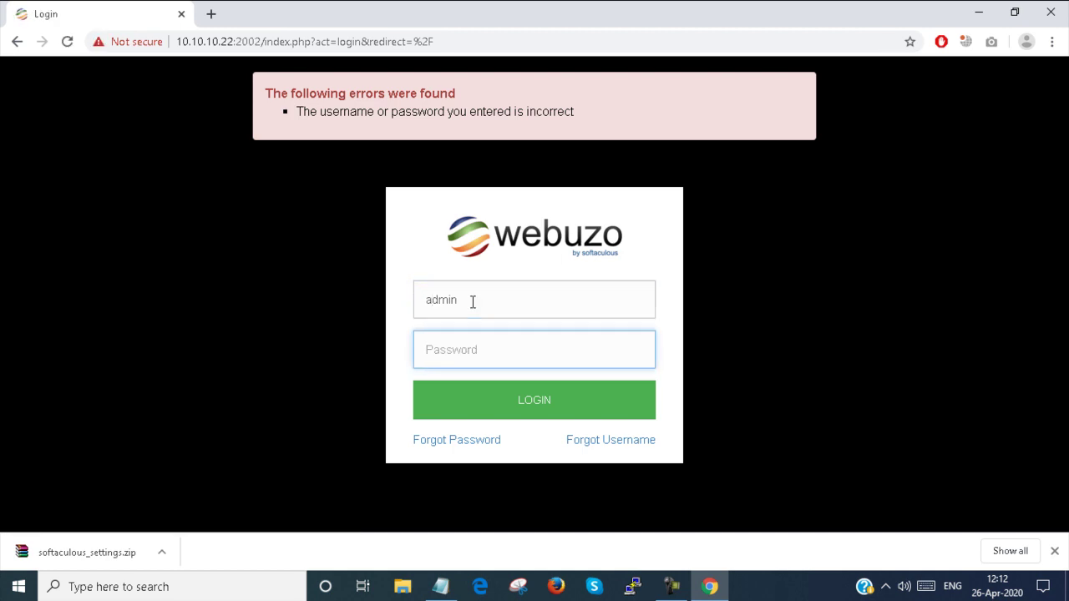
{"action": "type", "text": "a"}
{"action": "key", "text": "Return"}
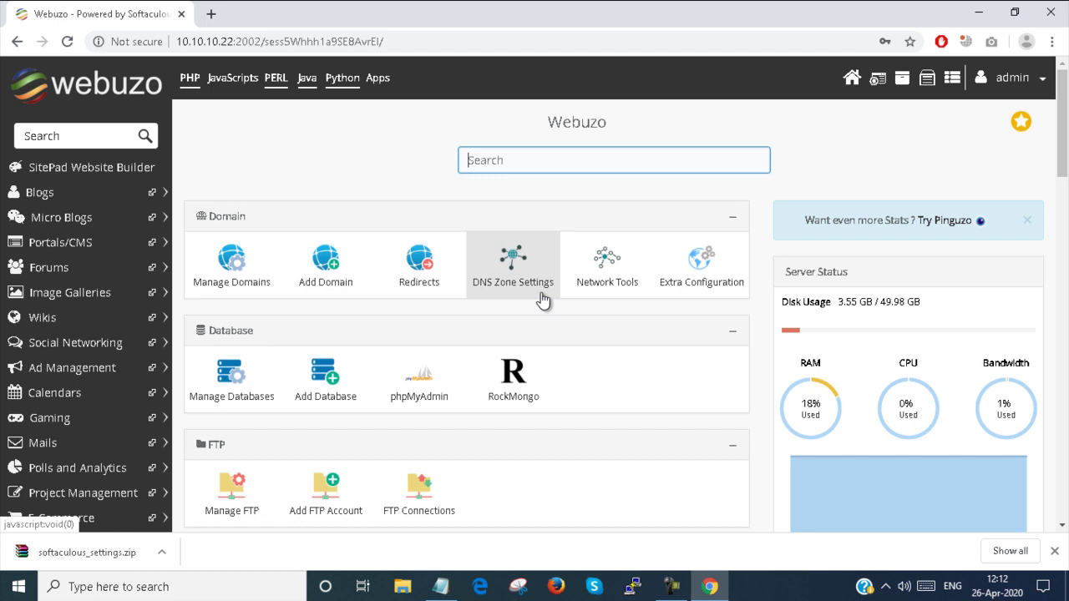
Step: Look through all the dashboard sections, from Domain, Database and FTP down to Server Info and Scripts
{"action": "scroll", "coordinate": [711, 301], "scroll_direction": "down", "scroll_amount": 1}
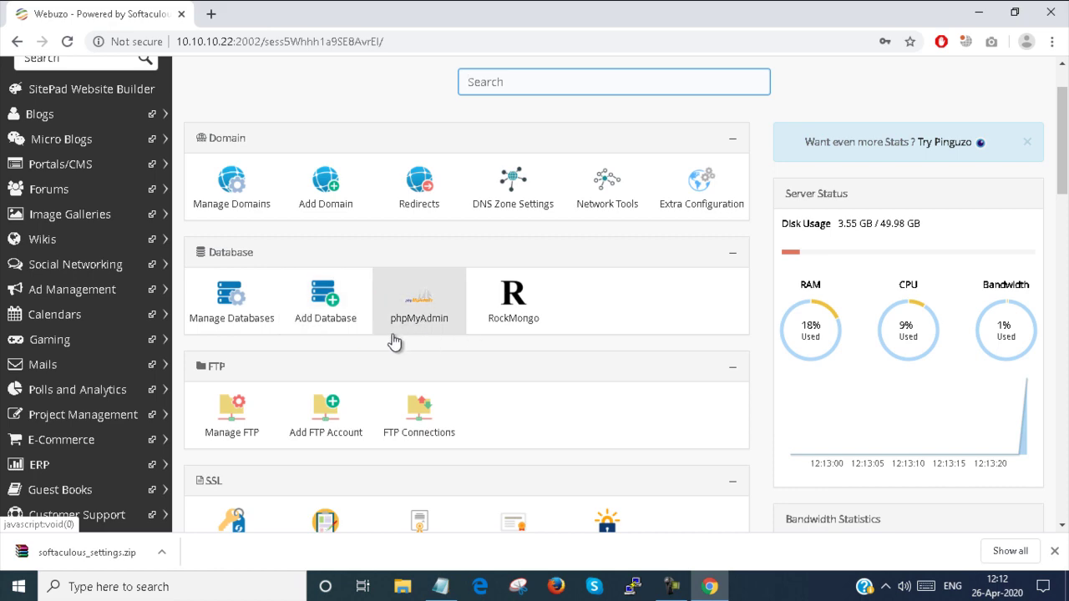
{"action": "scroll", "coordinate": [428, 328], "scroll_direction": "down", "scroll_amount": 2}
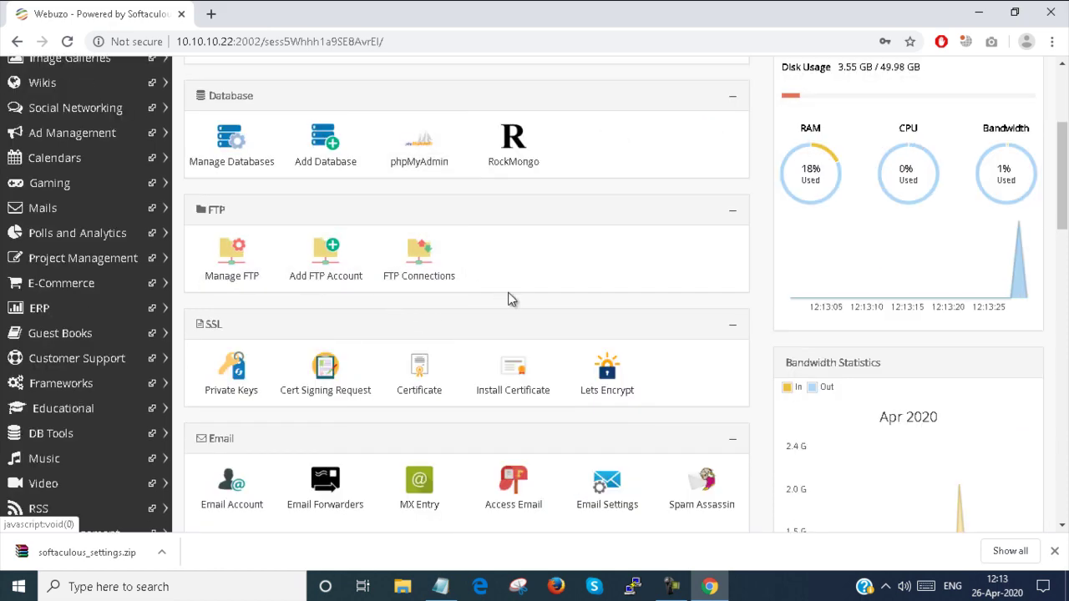
{"action": "scroll", "coordinate": [367, 413], "scroll_direction": "down", "scroll_amount": 2}
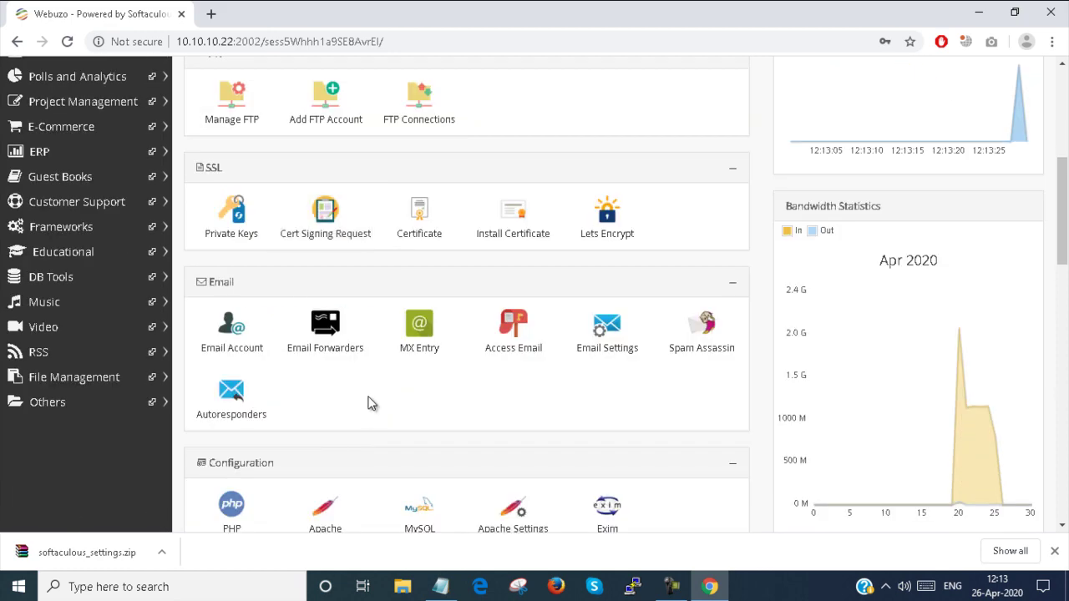
{"action": "scroll", "coordinate": [370, 403], "scroll_direction": "down", "scroll_amount": 2}
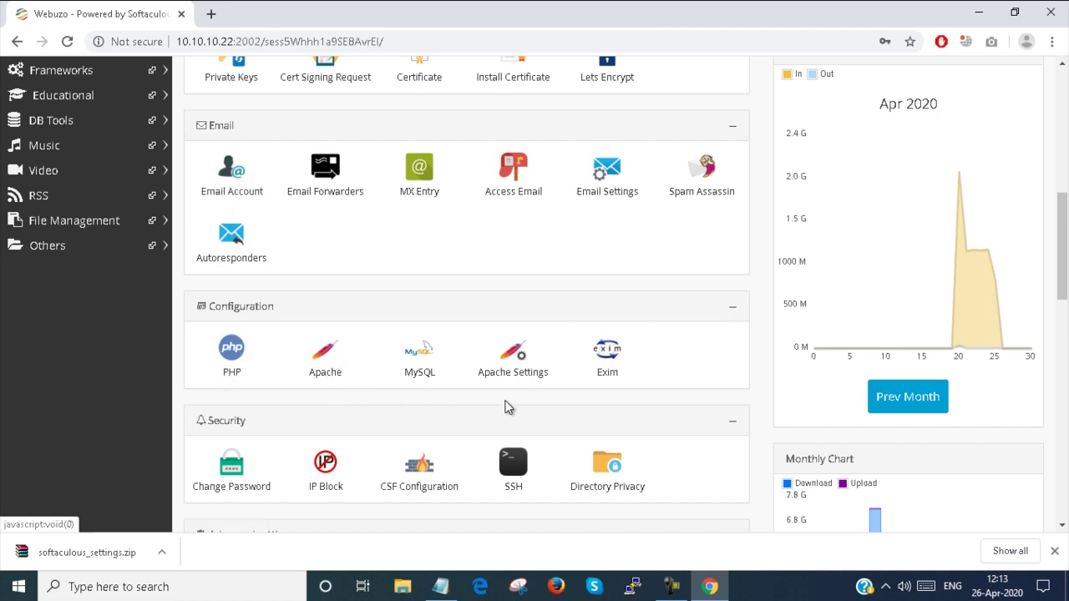
{"action": "scroll", "coordinate": [823, 400], "scroll_direction": "down", "scroll_amount": 2}
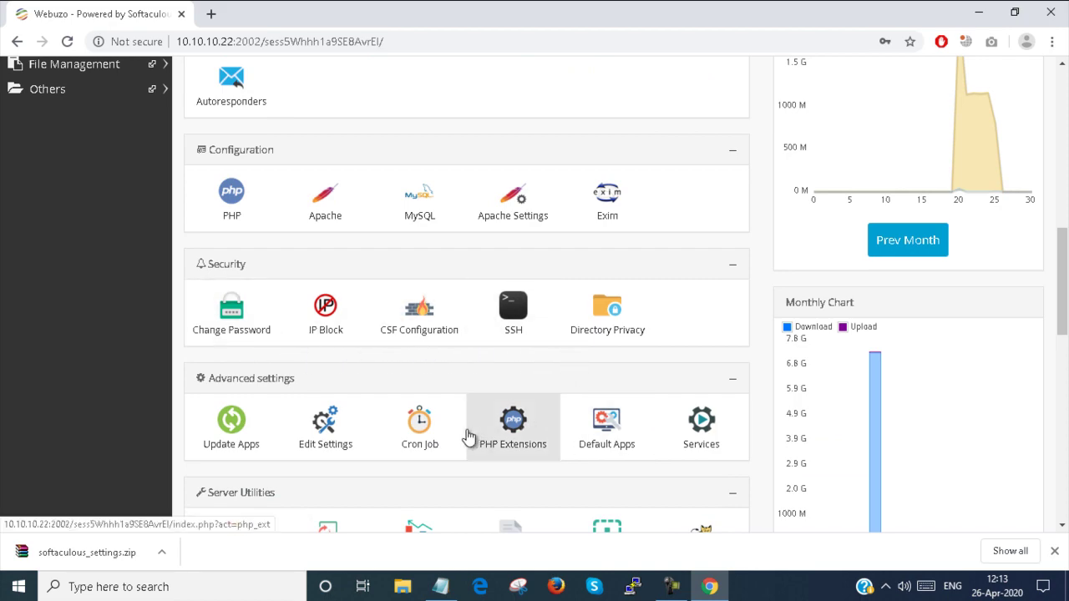
{"action": "scroll", "coordinate": [467, 435], "scroll_direction": "down", "scroll_amount": 3}
{"action": "scroll", "coordinate": [468, 436], "scroll_direction": "down", "scroll_amount": 3}
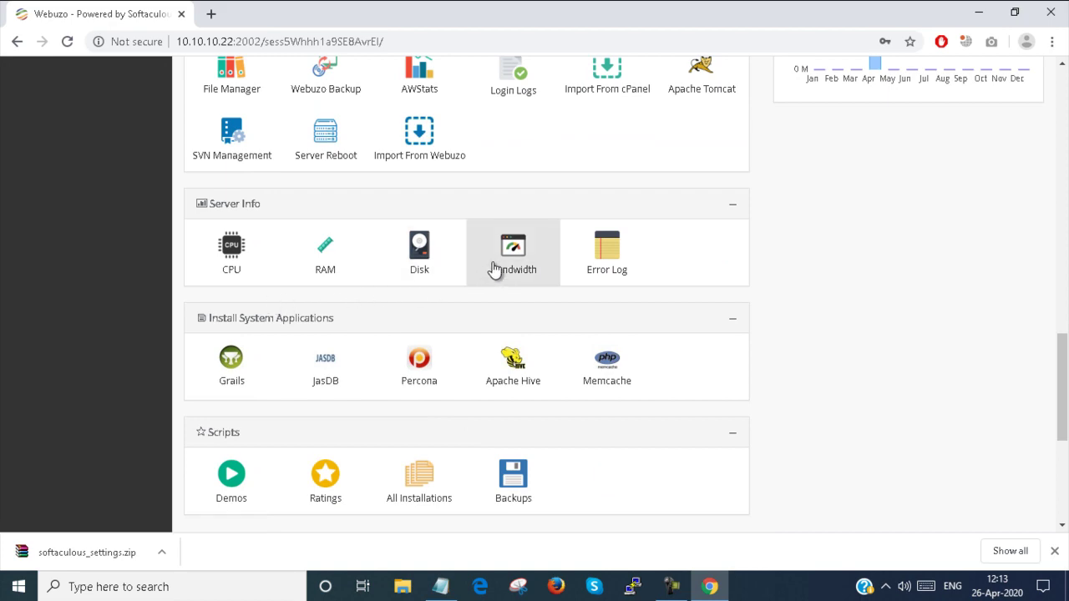
{"action": "scroll", "coordinate": [480, 358], "scroll_direction": "down", "scroll_amount": 2}
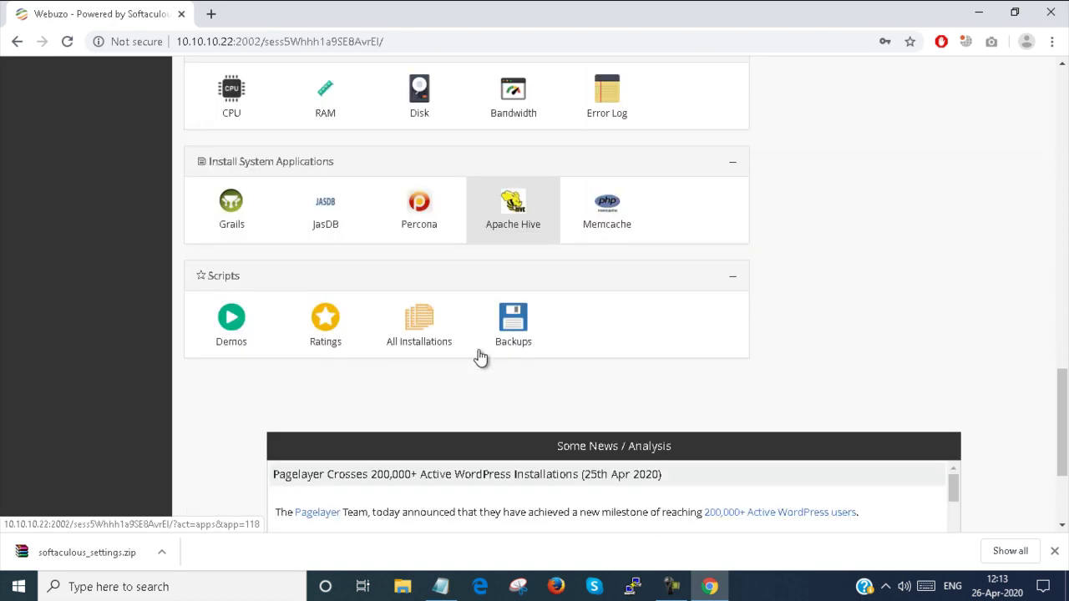
{"action": "scroll", "coordinate": [480, 357], "scroll_direction": "down", "scroll_amount": 2}
{"action": "scroll", "coordinate": [481, 357], "scroll_direction": "up", "scroll_amount": 12}
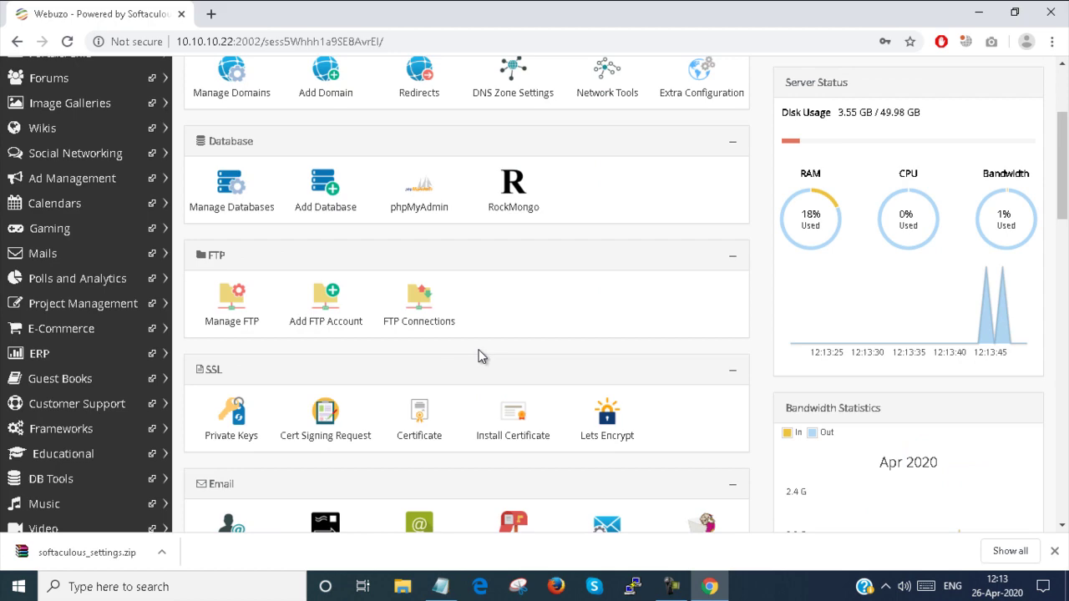
{"action": "scroll", "coordinate": [480, 356], "scroll_direction": "up", "scroll_amount": 3}
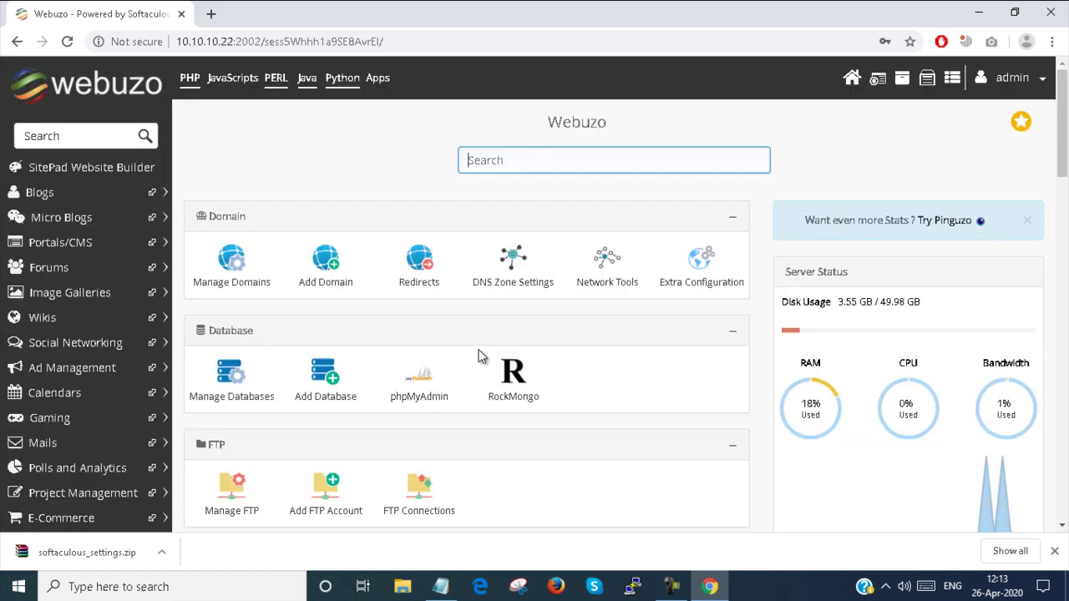
Step: View the PHP category, and examine the JavaScripts category's overview page
{"action": "left_click", "coordinate": [189, 84]}
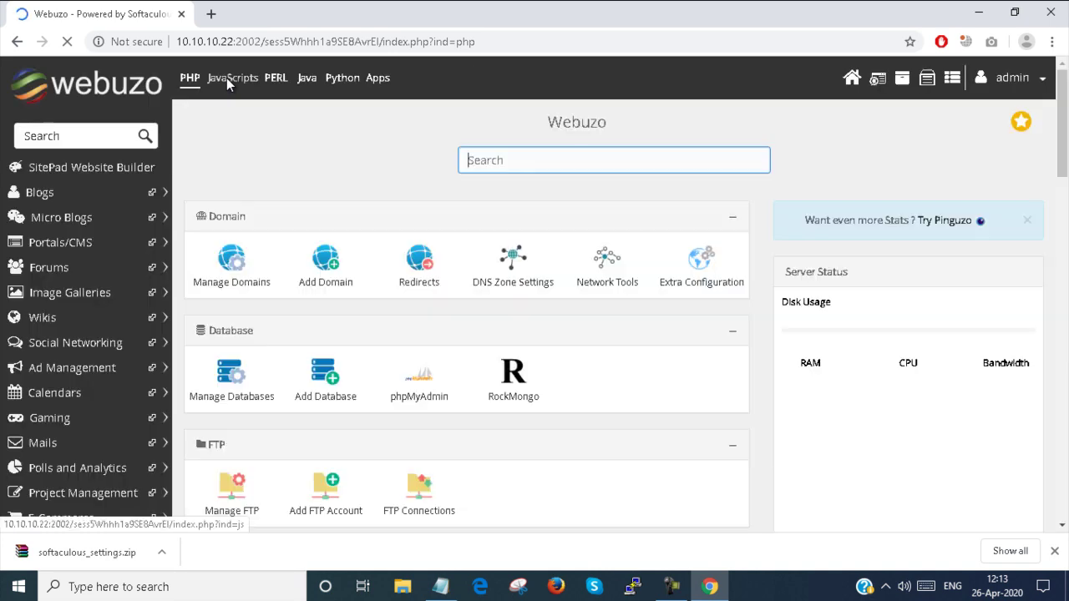
{"action": "left_click", "coordinate": [227, 78]}
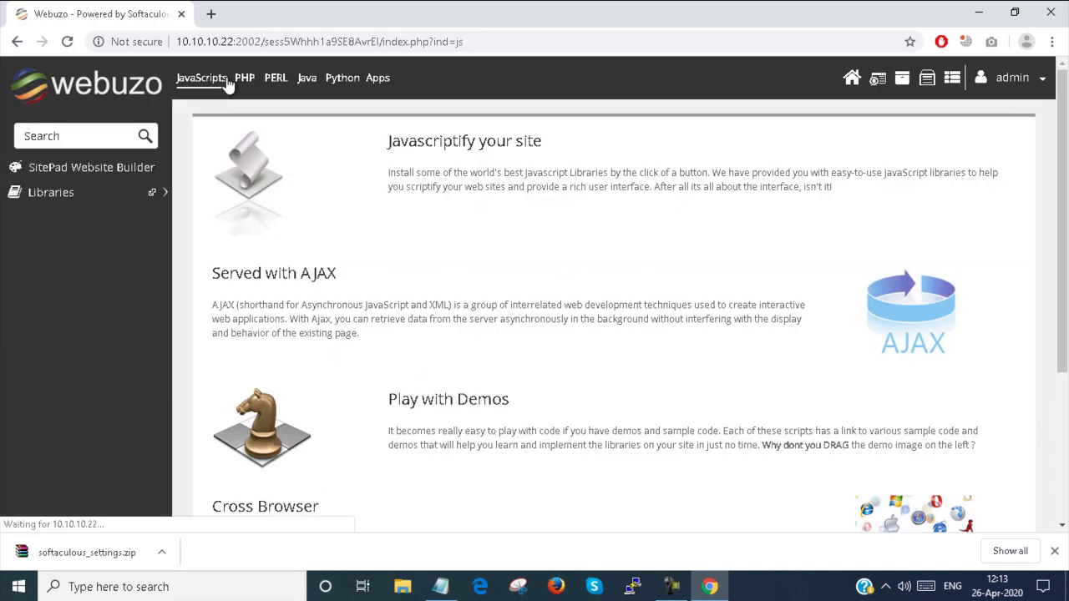
{"action": "scroll", "coordinate": [407, 303], "scroll_direction": "down", "scroll_amount": 3}
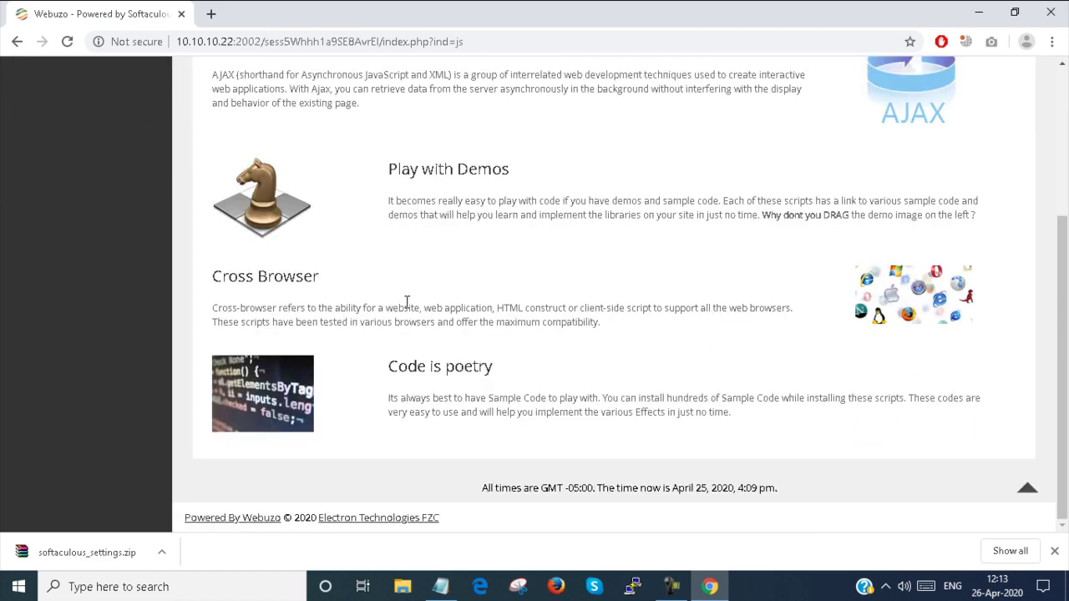
{"action": "scroll", "coordinate": [407, 303], "scroll_direction": "up", "scroll_amount": 3}
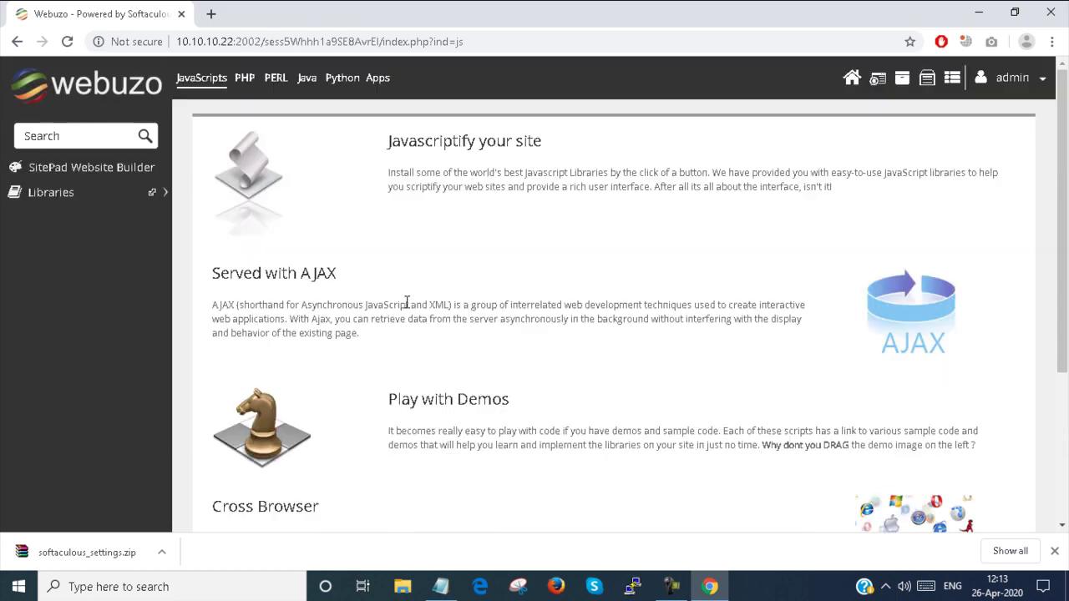
Step: View the overview pages of the PERL, Java, Python and Apps categories, and return to the PHP category
{"action": "left_click", "coordinate": [277, 81]}
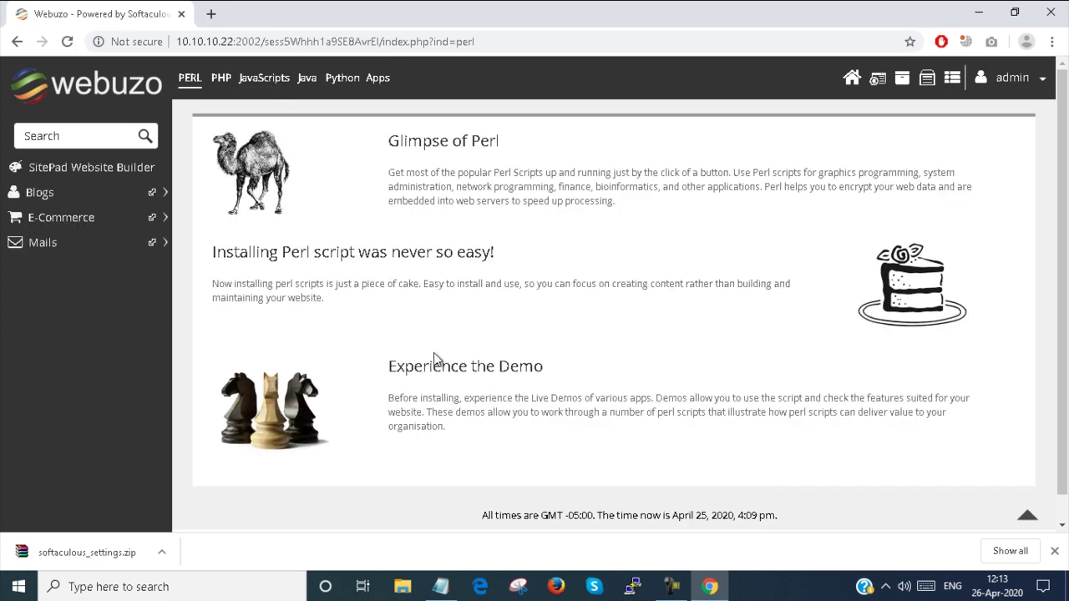
{"action": "left_click", "coordinate": [312, 83]}
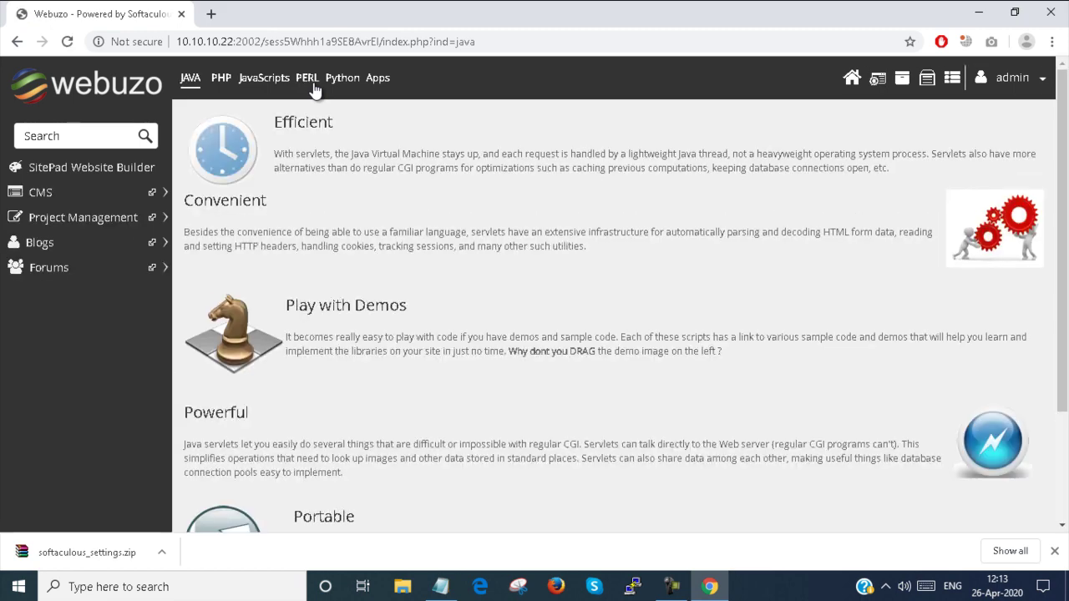
{"action": "left_click", "coordinate": [344, 84]}
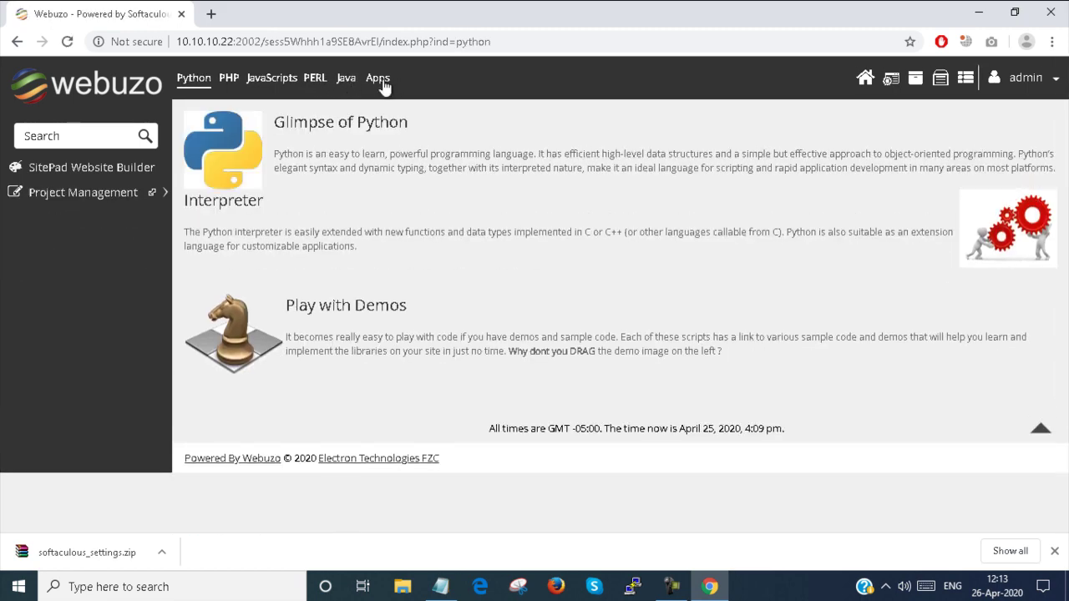
{"action": "left_click", "coordinate": [384, 86]}
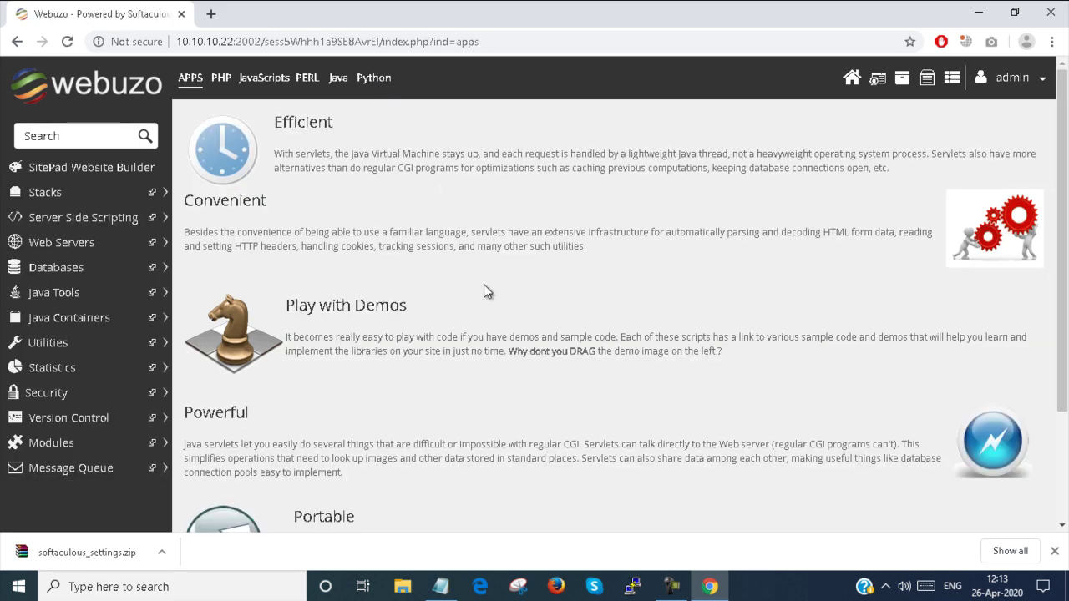
{"action": "scroll", "coordinate": [284, 272], "scroll_direction": "down", "scroll_amount": 3}
{"action": "scroll", "coordinate": [284, 272], "scroll_direction": "up", "scroll_amount": 3}
{"action": "left_click", "coordinate": [222, 82]}
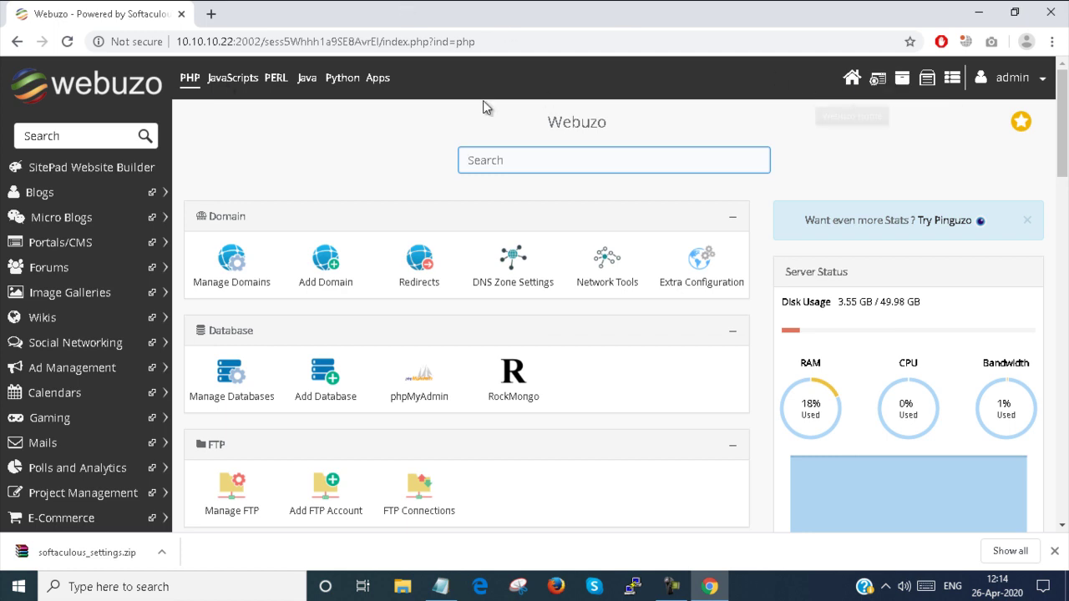
Step: Open the SitePad Website Builder overview and examine its feature list
{"action": "left_click", "coordinate": [101, 182]}
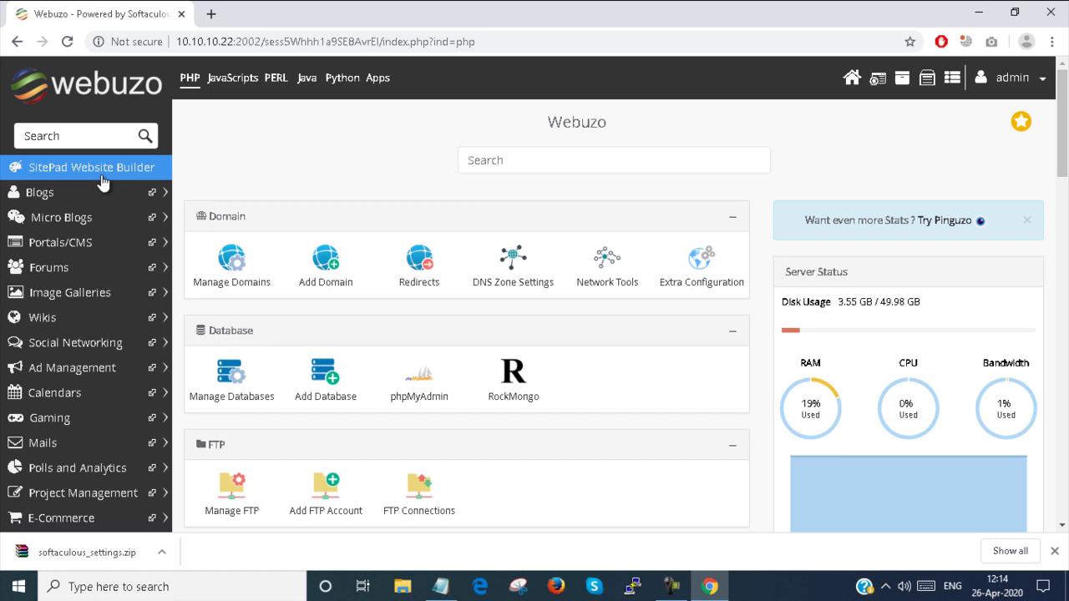
{"action": "left_click", "coordinate": [110, 175]}
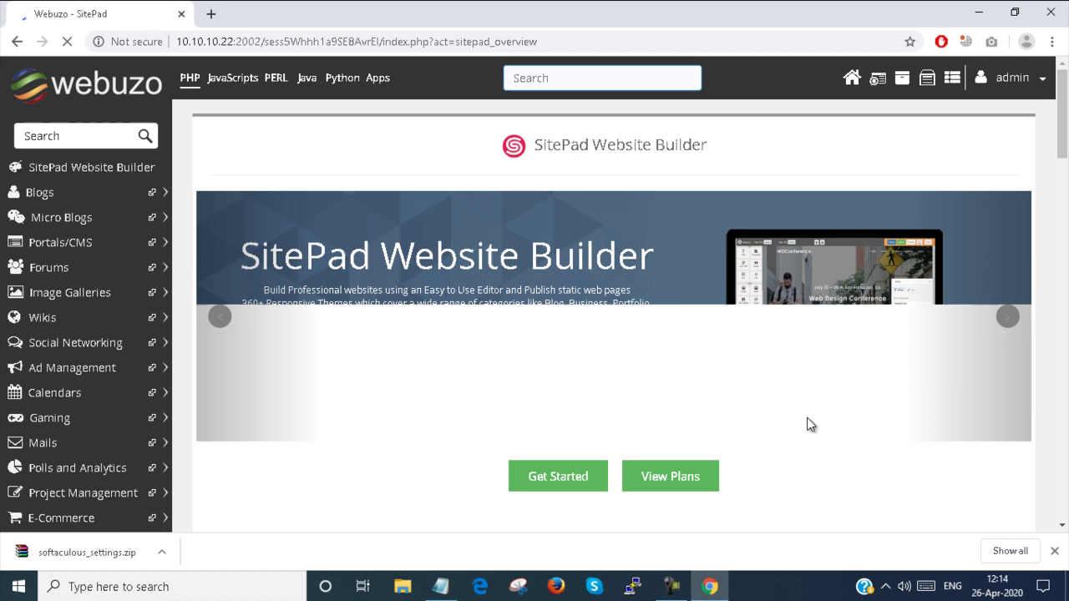
{"action": "scroll", "coordinate": [567, 368], "scroll_direction": "down", "scroll_amount": 3}
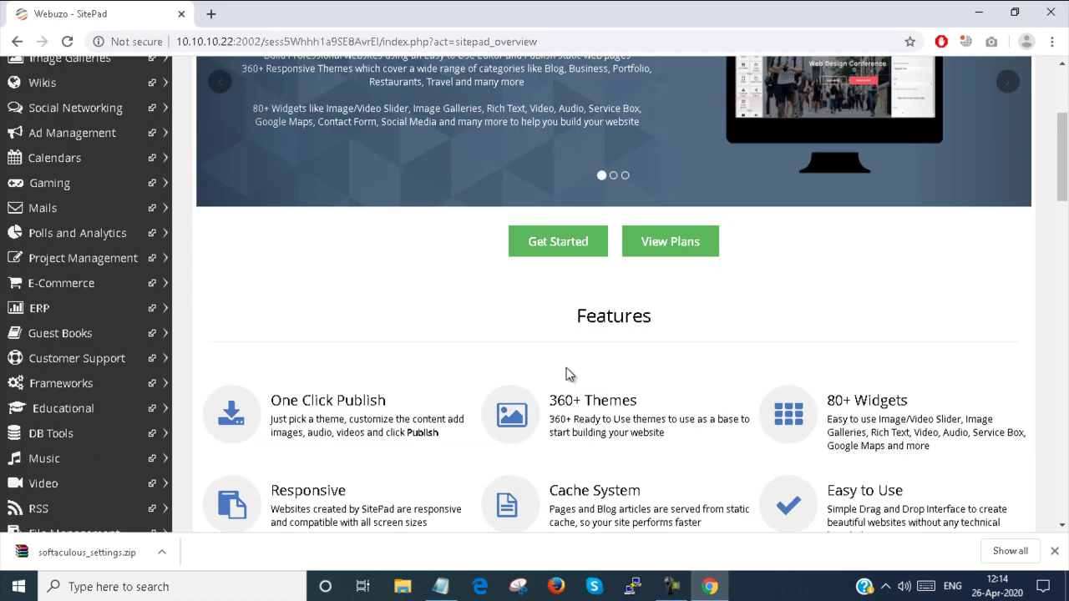
Step: View the WordPress and Dotclear overview pages in the Blogs category, and collapse the category
{"action": "scroll", "coordinate": [566, 374], "scroll_direction": "up", "scroll_amount": 3}
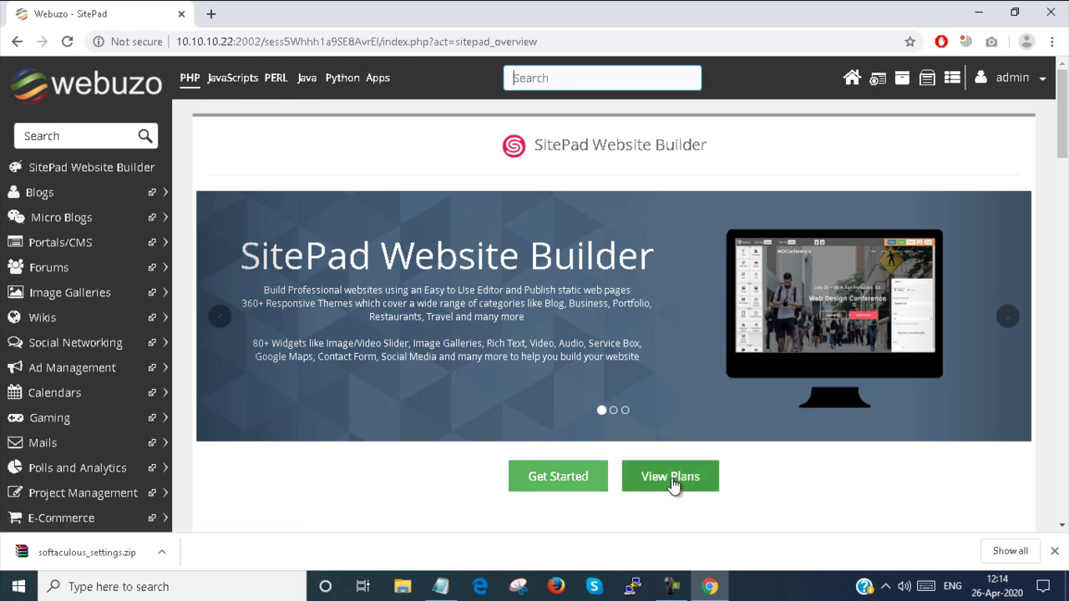
{"action": "left_click", "coordinate": [67, 193]}
{"action": "left_click", "coordinate": [66, 217]}
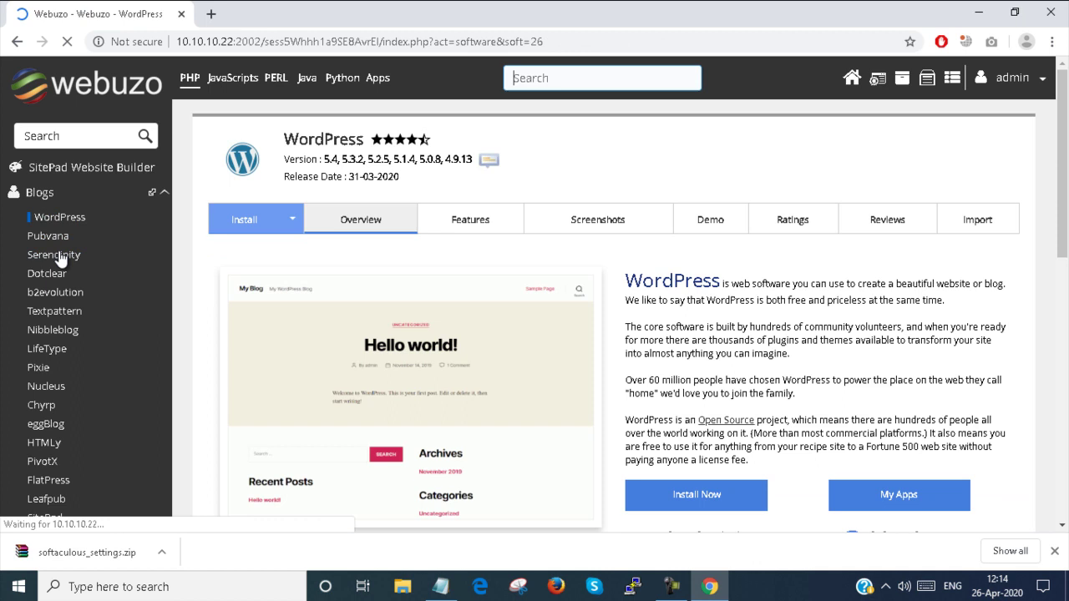
{"action": "left_click", "coordinate": [50, 274]}
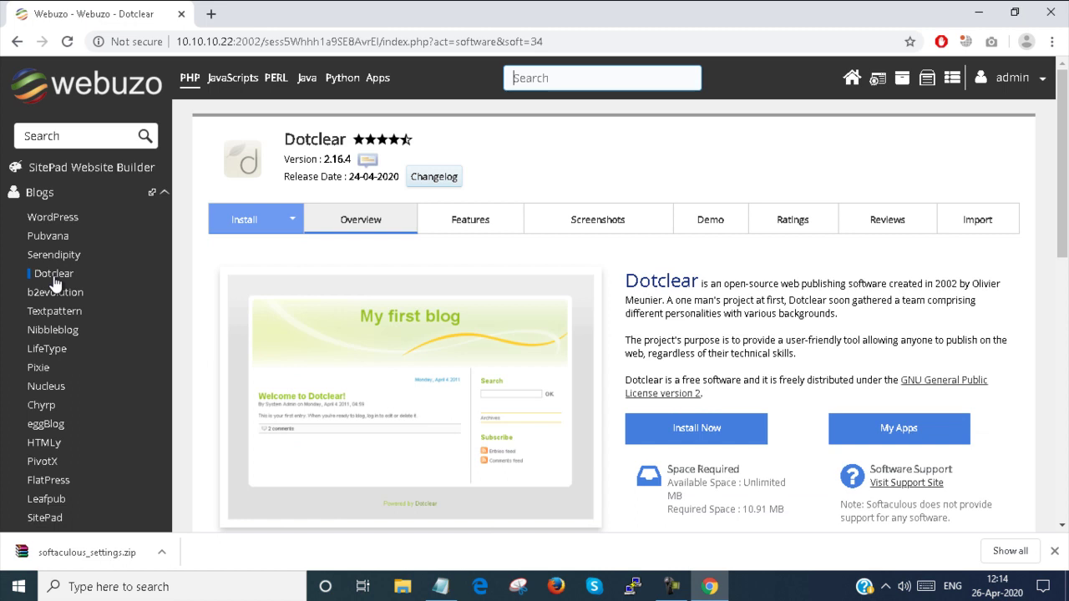
{"action": "left_click", "coordinate": [52, 201]}
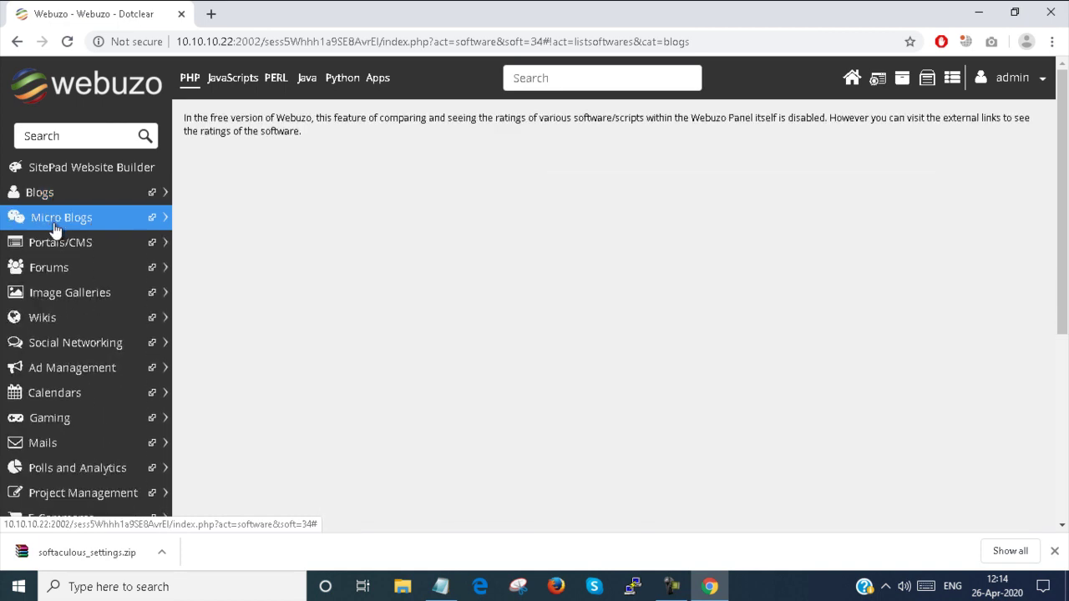
Step: View the StatusNet overview page under Micro Blogs and the Joomla overview page under Portals/CMS
{"action": "left_click", "coordinate": [55, 219]}
{"action": "left_click", "coordinate": [57, 244]}
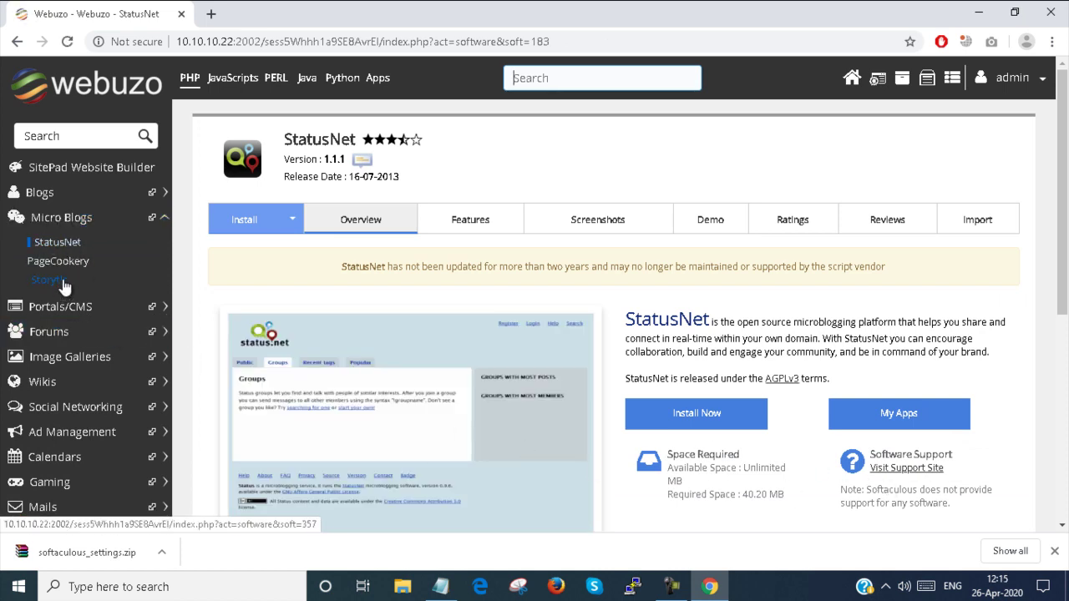
{"action": "left_click", "coordinate": [81, 218]}
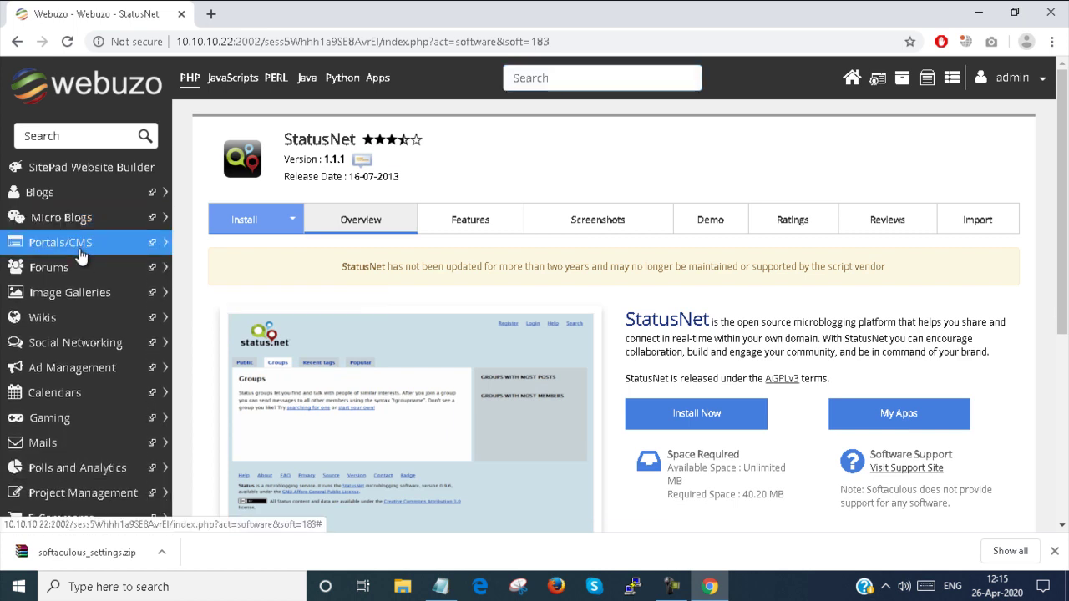
{"action": "left_click", "coordinate": [81, 244]}
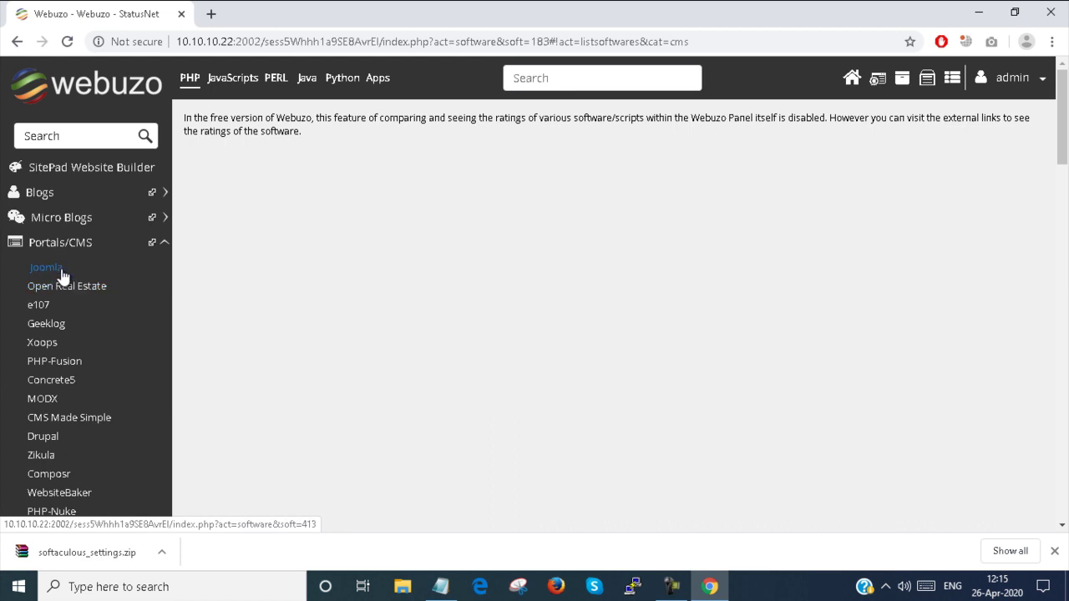
{"action": "left_click", "coordinate": [63, 274]}
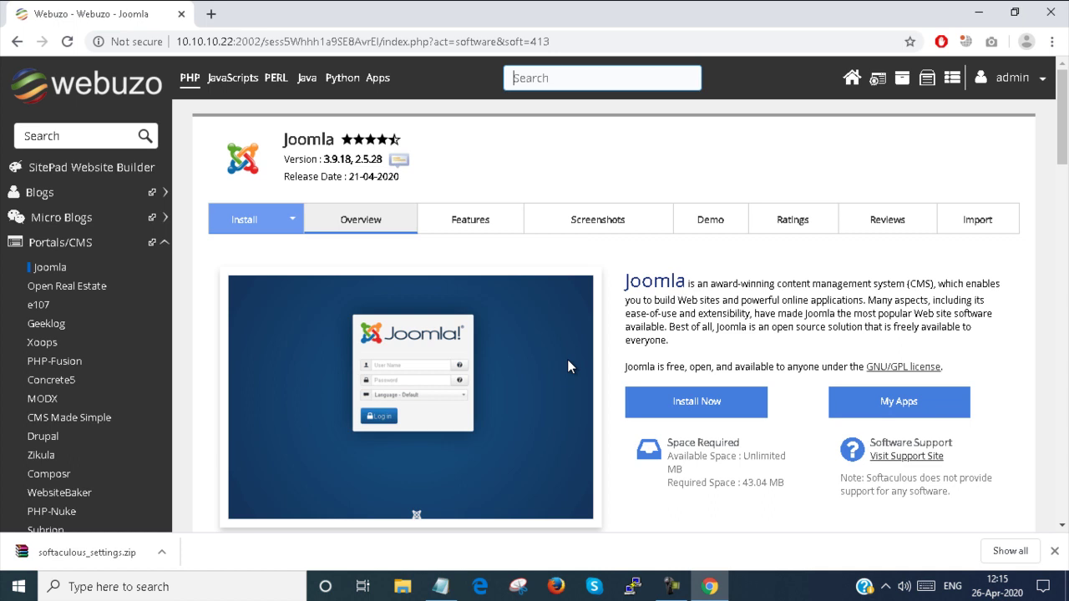
{"action": "left_click", "coordinate": [62, 252]}
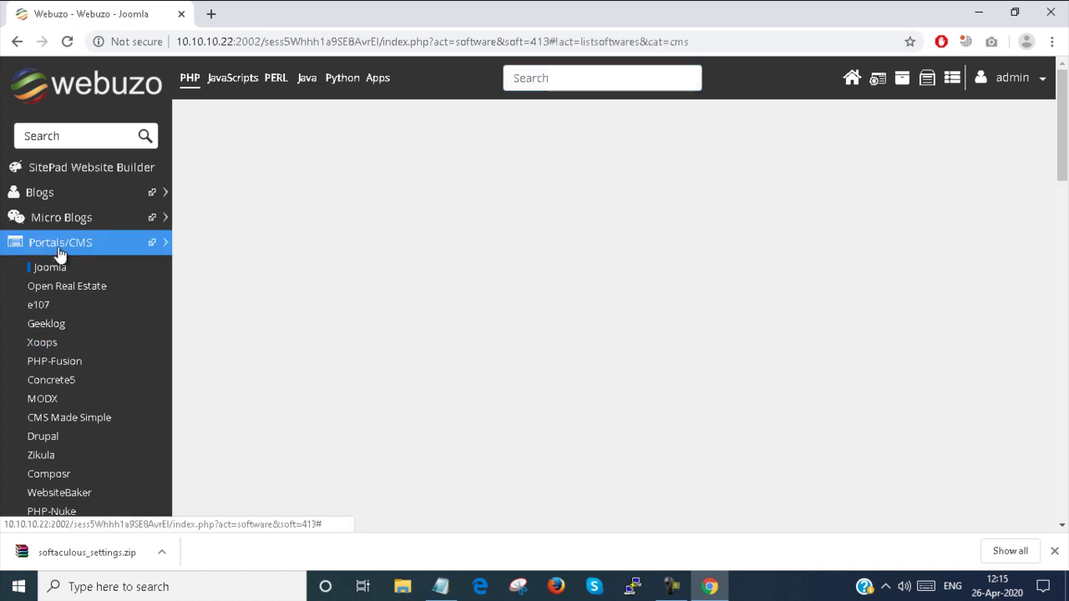
Step: Browse the Forums category's script list, and view the Gallery overview page under Image Galleries
{"action": "left_click", "coordinate": [71, 273]}
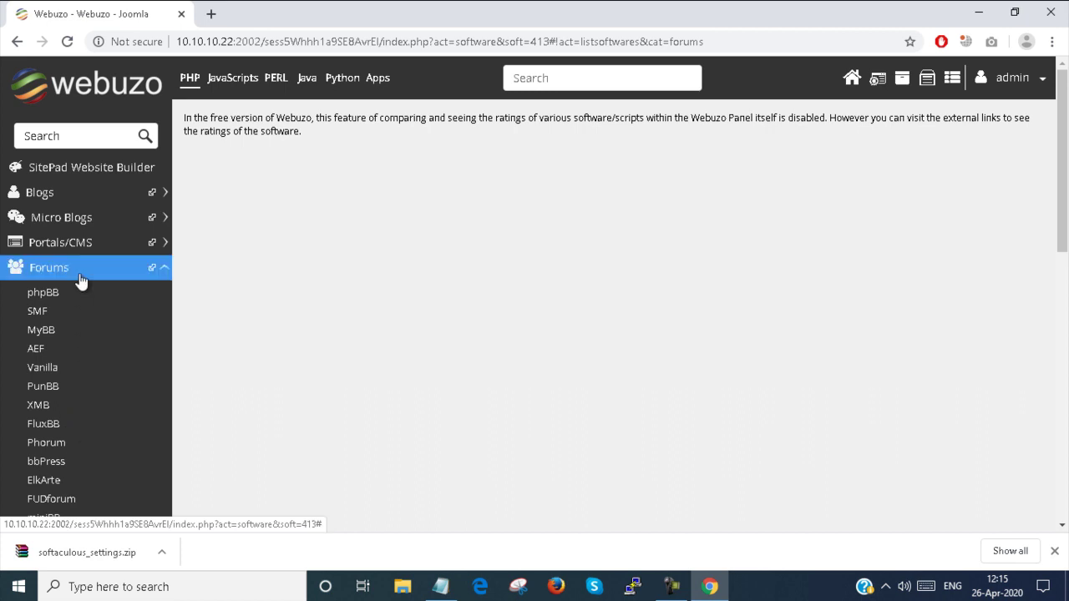
{"action": "left_click", "coordinate": [78, 279]}
{"action": "left_click", "coordinate": [81, 291]}
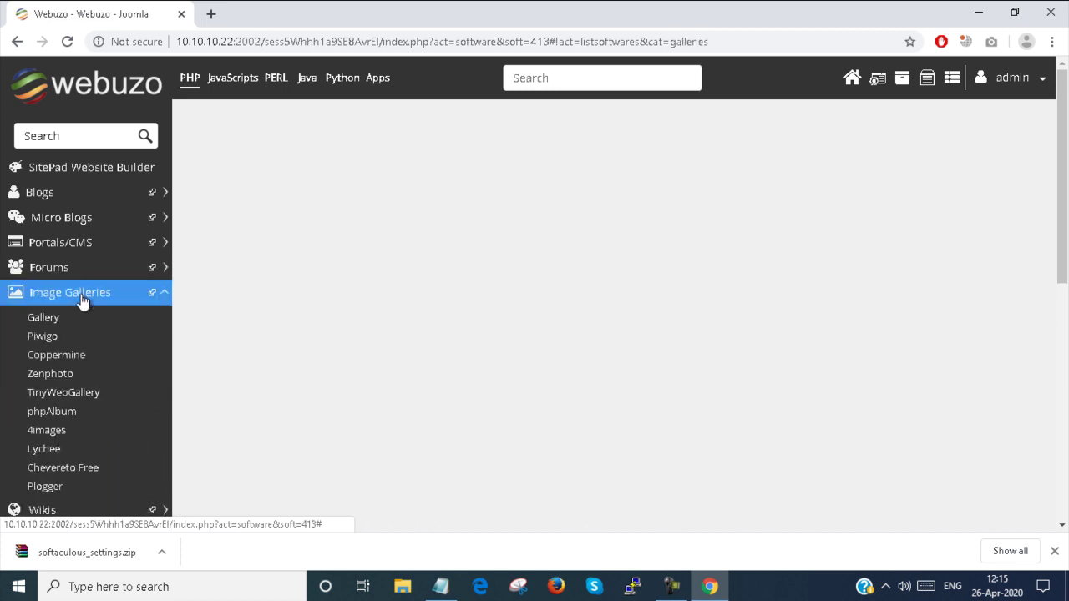
{"action": "left_click", "coordinate": [65, 320]}
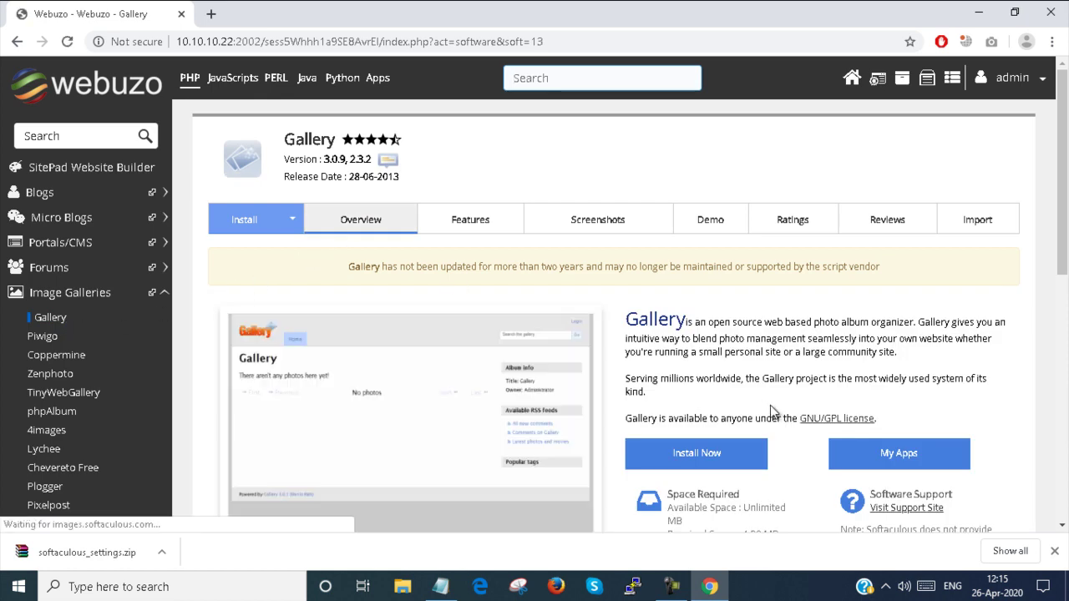
{"action": "left_click", "coordinate": [77, 294]}
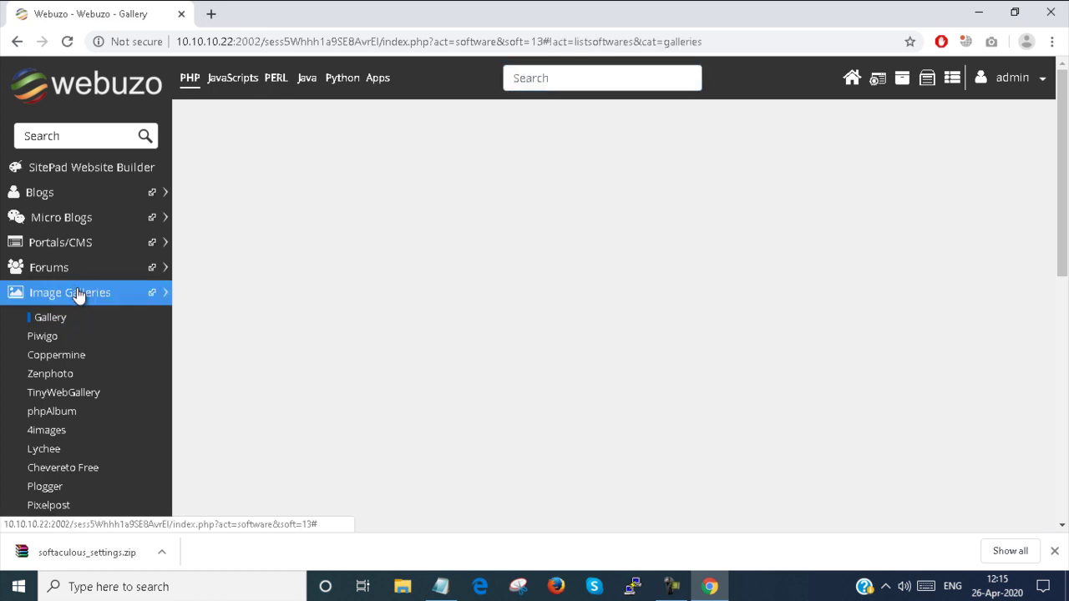
Step: View the DokuWiki overview page in the Wikis category, and collapse the category
{"action": "left_click", "coordinate": [74, 319]}
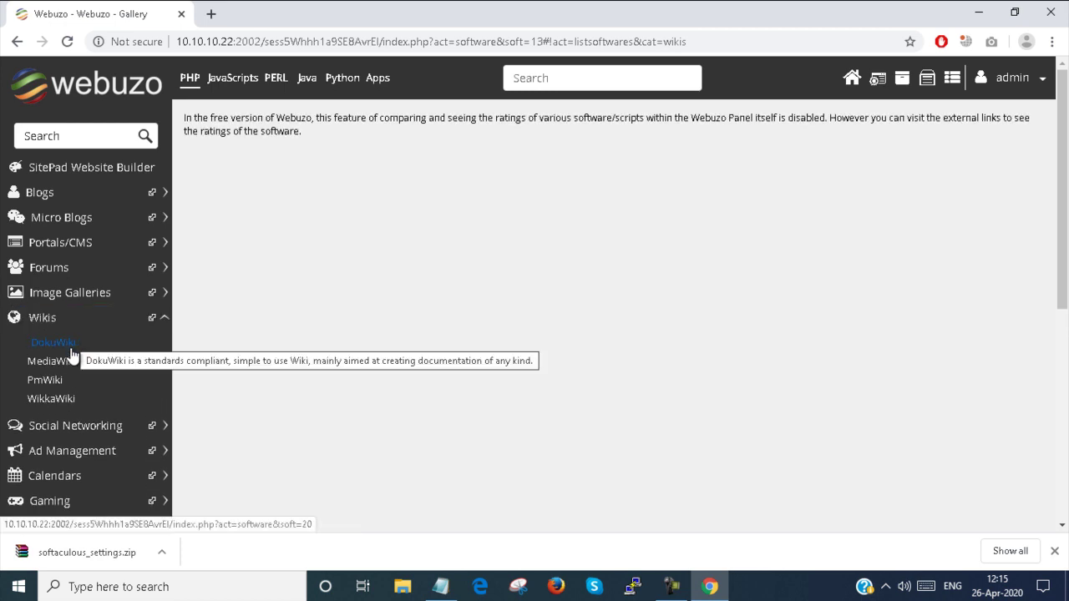
{"action": "left_click", "coordinate": [53, 343]}
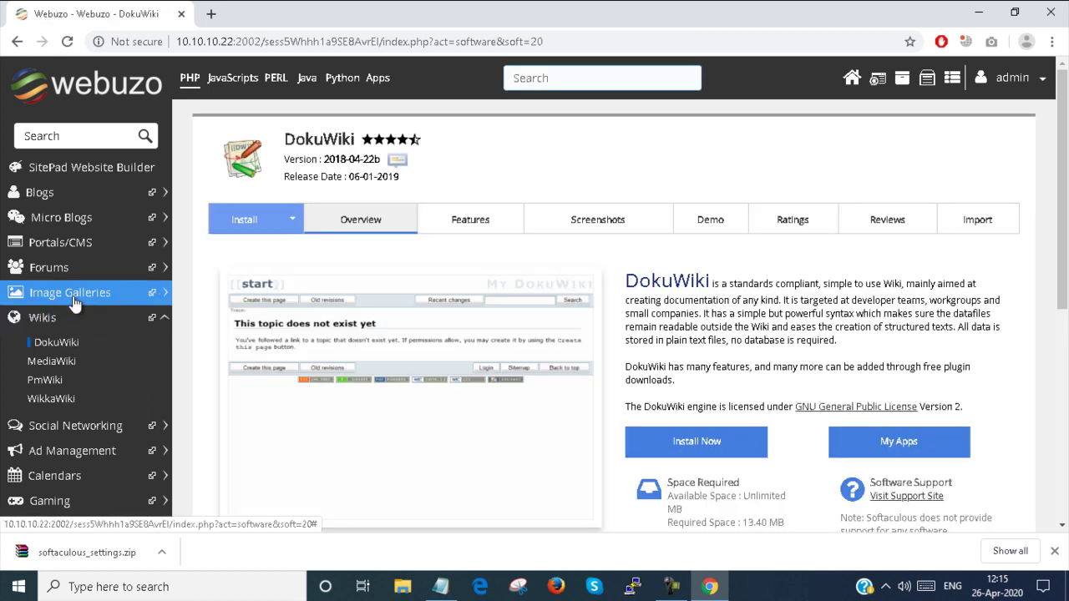
{"action": "left_click", "coordinate": [72, 293]}
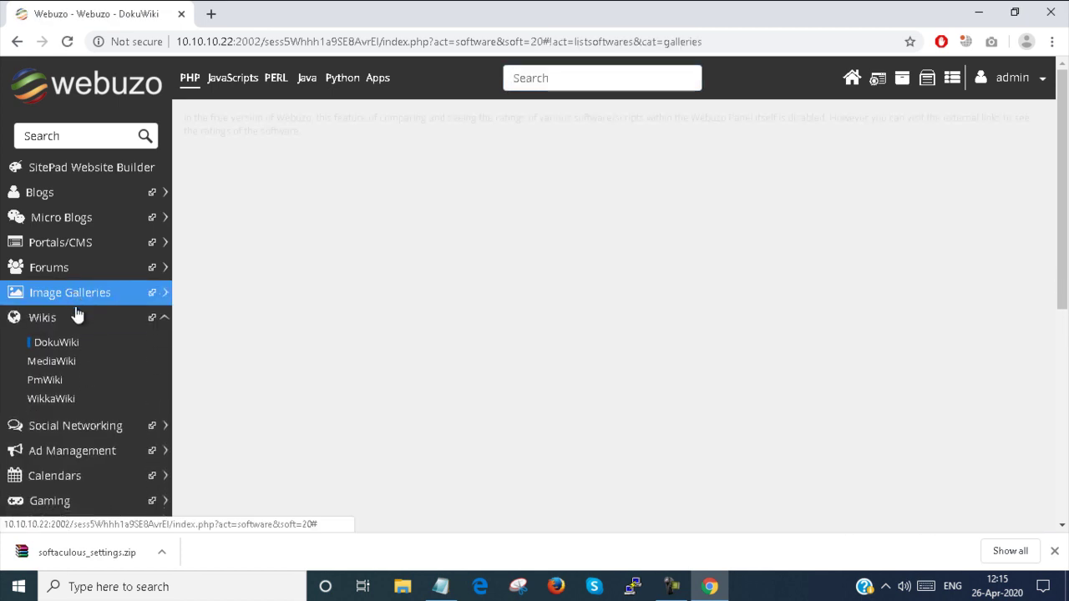
{"action": "left_click", "coordinate": [78, 316]}
Step: View the Yclas overview page in the Ad Management category, and collapse the category
{"action": "left_click", "coordinate": [84, 368]}
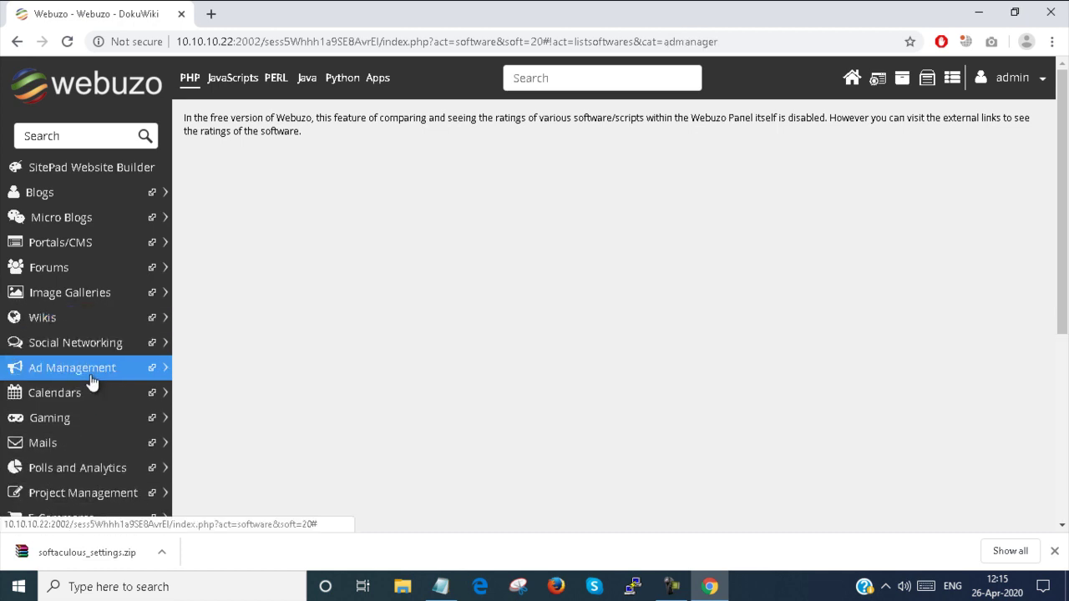
{"action": "left_click", "coordinate": [90, 376]}
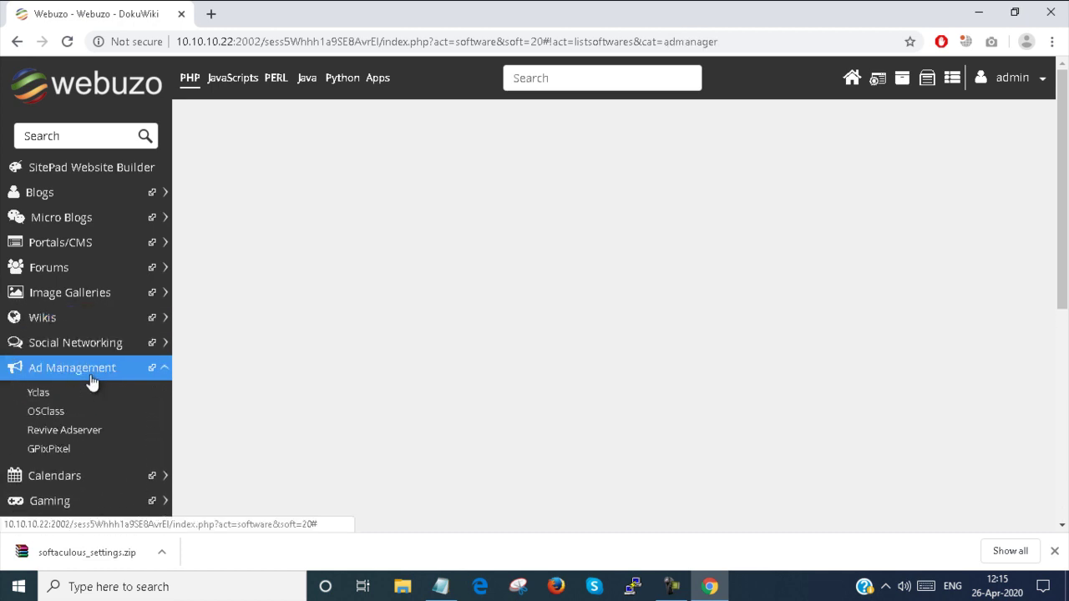
{"action": "left_click", "coordinate": [38, 394]}
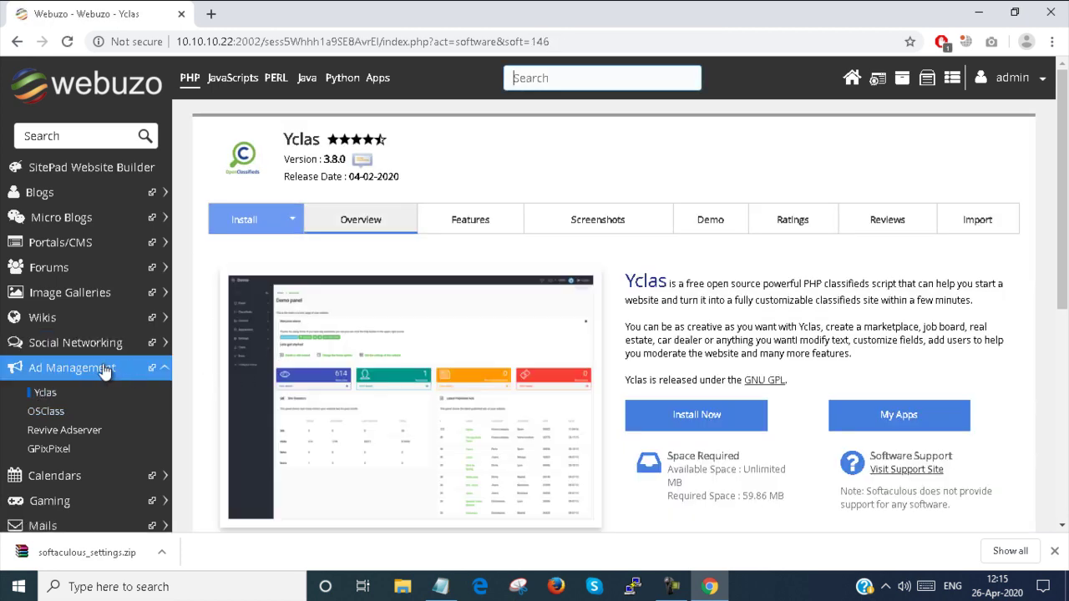
{"action": "left_click", "coordinate": [80, 369]}
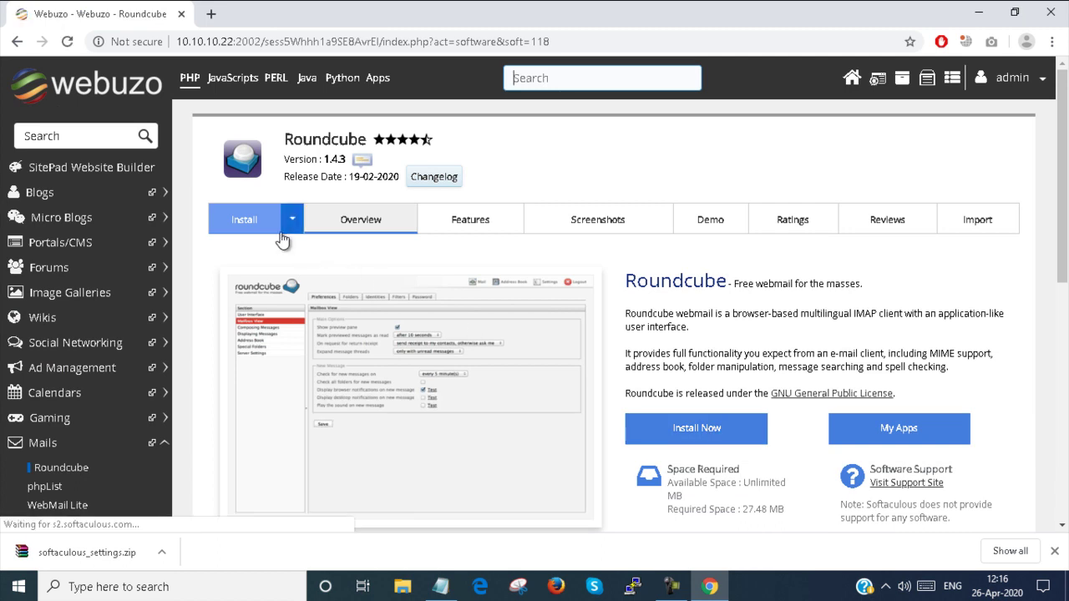
Step: Collapse Mails, and view the YetiForce and Advanced Guestbook overview pages, including the guestbook's related scripts
{"action": "left_click", "coordinate": [60, 447]}
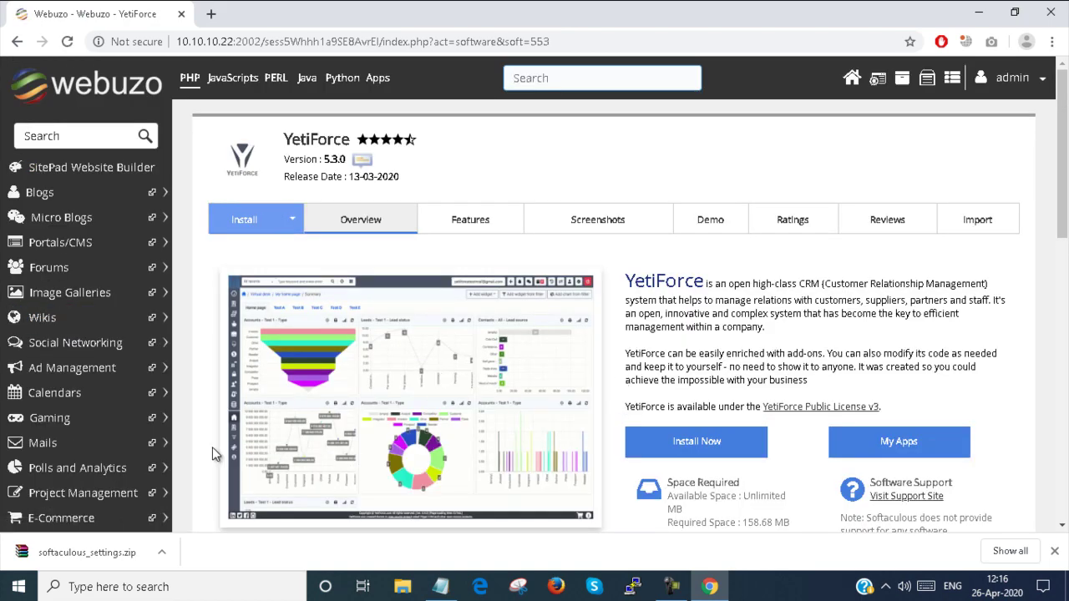
{"action": "scroll", "coordinate": [71, 418], "scroll_direction": "down", "scroll_amount": 4}
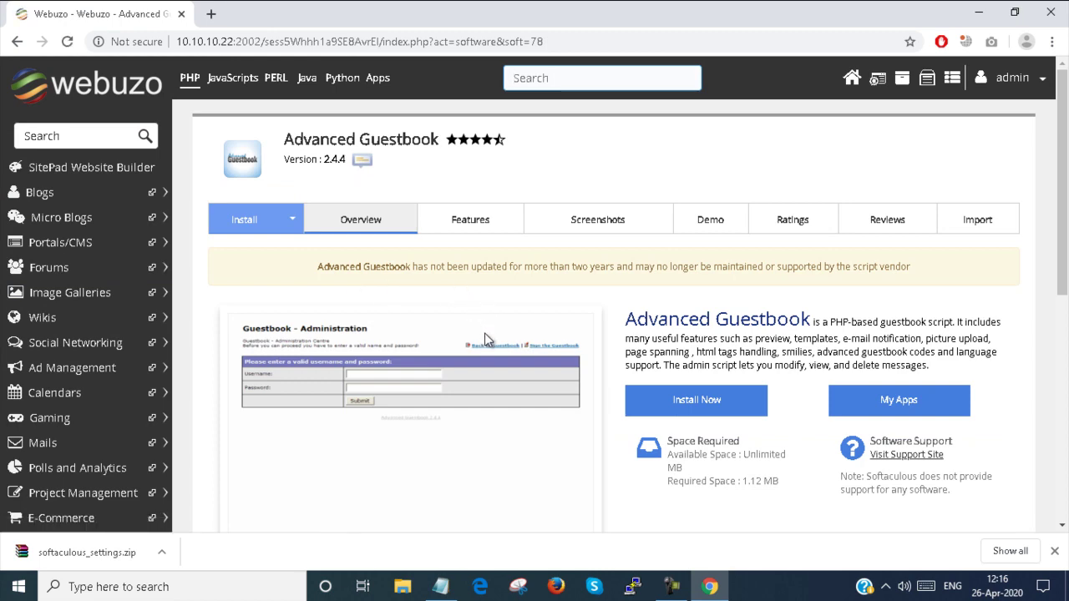
{"action": "scroll", "coordinate": [359, 393], "scroll_direction": "down", "scroll_amount": 4}
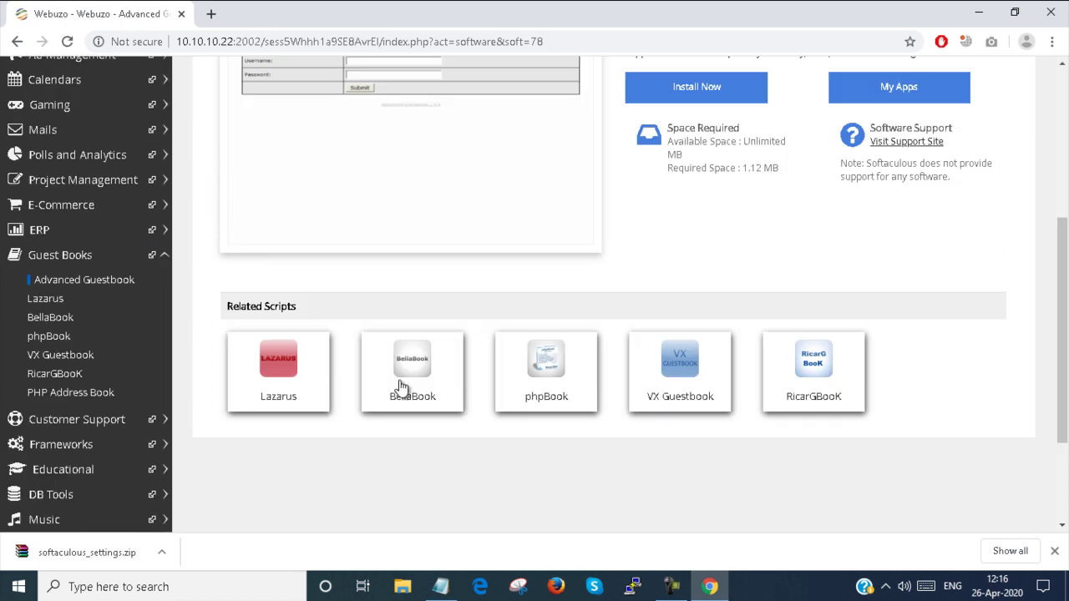
{"action": "left_click", "coordinate": [46, 253]}
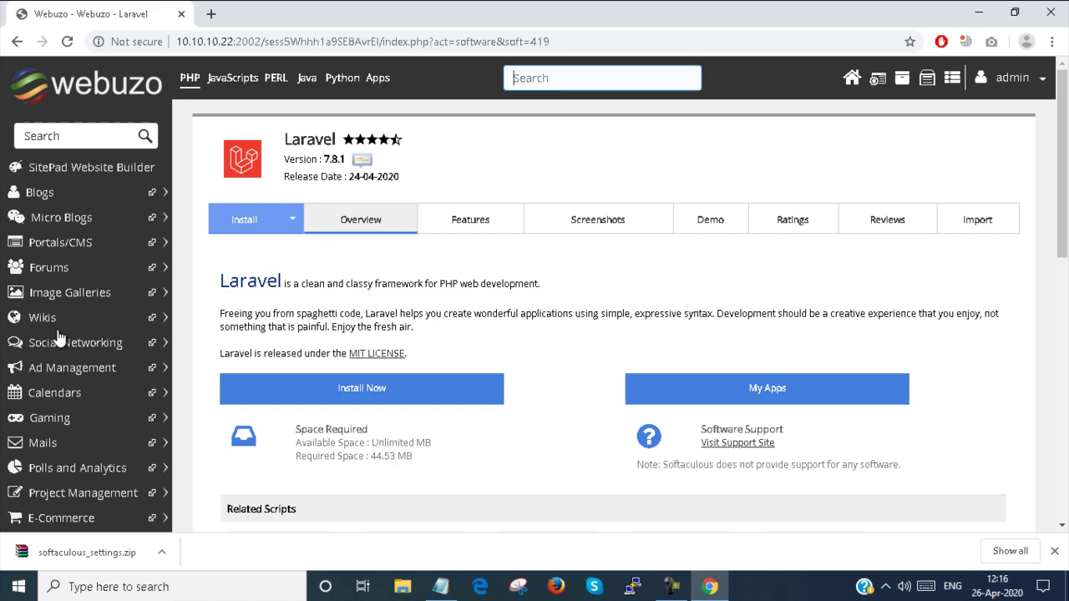
Step: View the overview pages of SIDU and phpMyAdmin in the DB Tools category
{"action": "scroll", "coordinate": [58, 337], "scroll_direction": "down", "scroll_amount": 3}
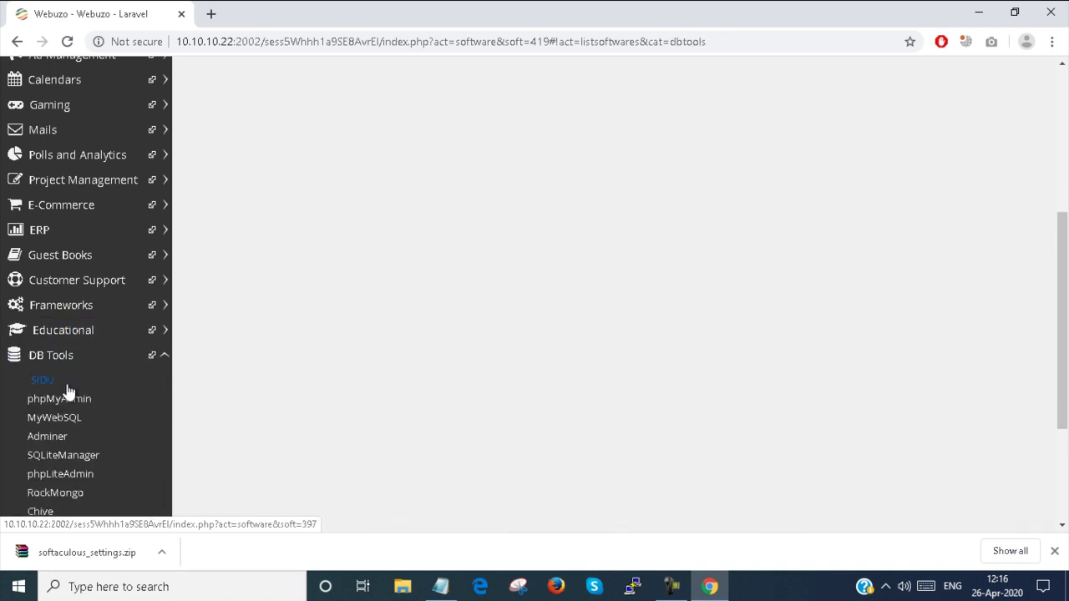
{"action": "left_click", "coordinate": [76, 384]}
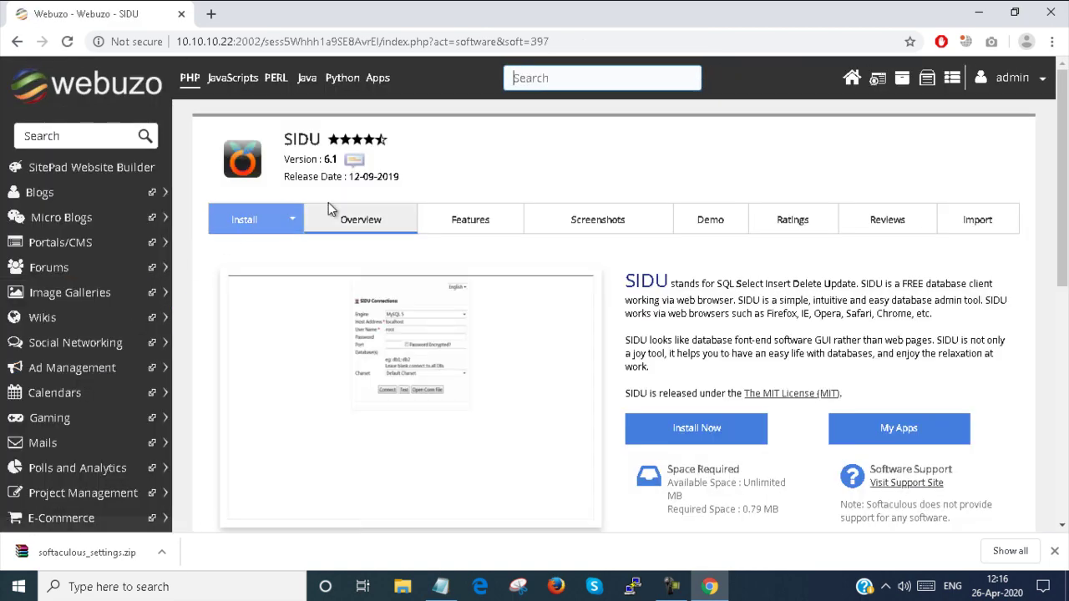
{"action": "scroll", "coordinate": [140, 414], "scroll_direction": "down", "scroll_amount": 2}
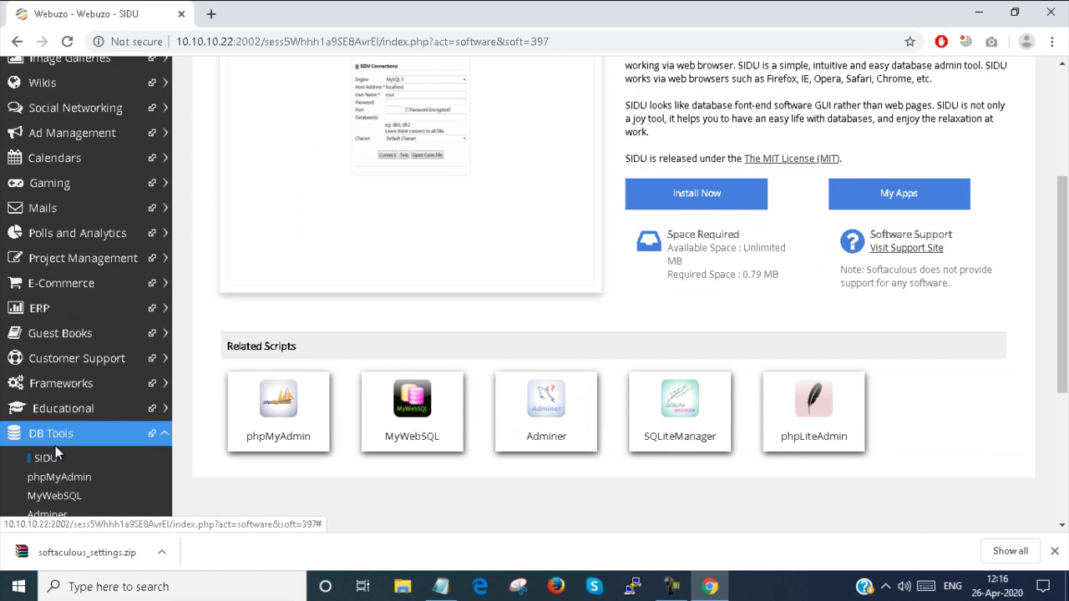
{"action": "scroll", "coordinate": [75, 467], "scroll_direction": "down", "scroll_amount": 2}
{"action": "left_click", "coordinate": [72, 401]}
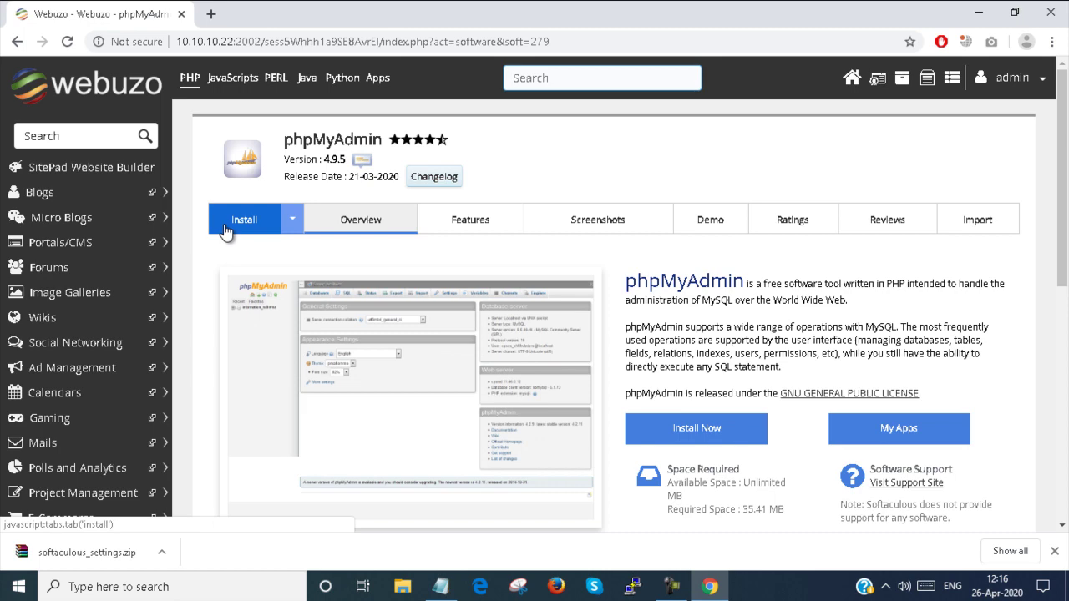
Step: Open kPlaylist in the Music category, and look through the script list of the Others category
{"action": "scroll", "coordinate": [224, 232], "scroll_direction": "down", "scroll_amount": 3}
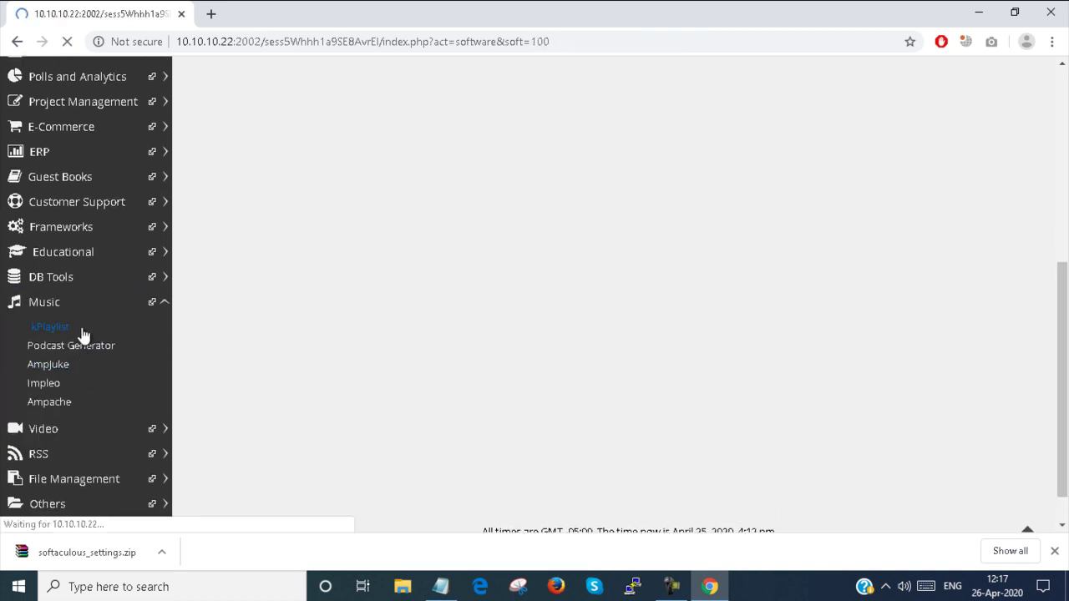
{"action": "scroll", "coordinate": [75, 390], "scroll_direction": "down", "scroll_amount": 1}
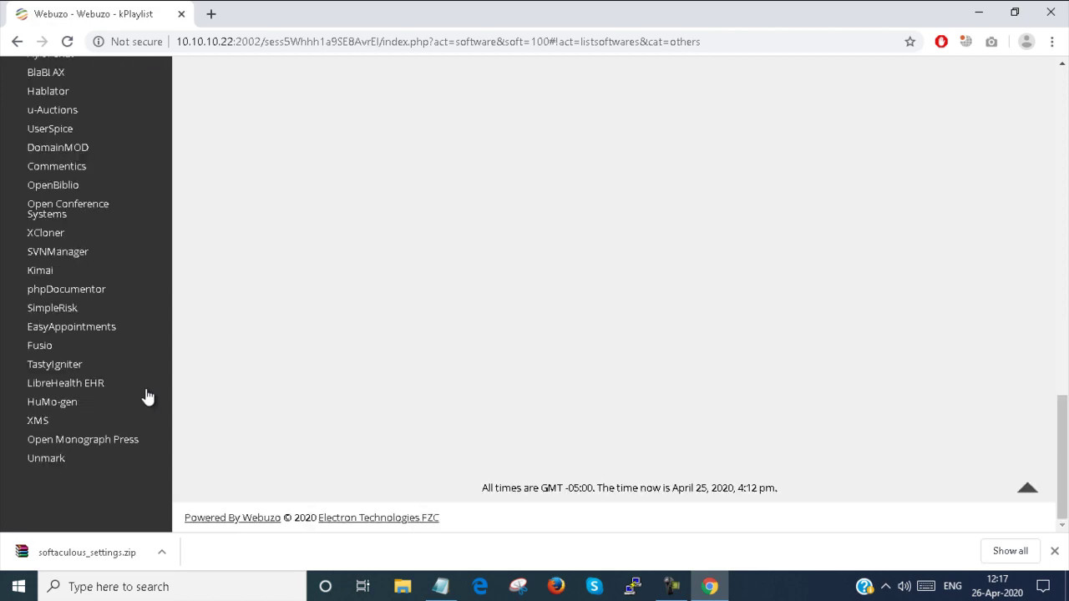
{"action": "scroll", "coordinate": [146, 388], "scroll_direction": "up", "scroll_amount": 10}
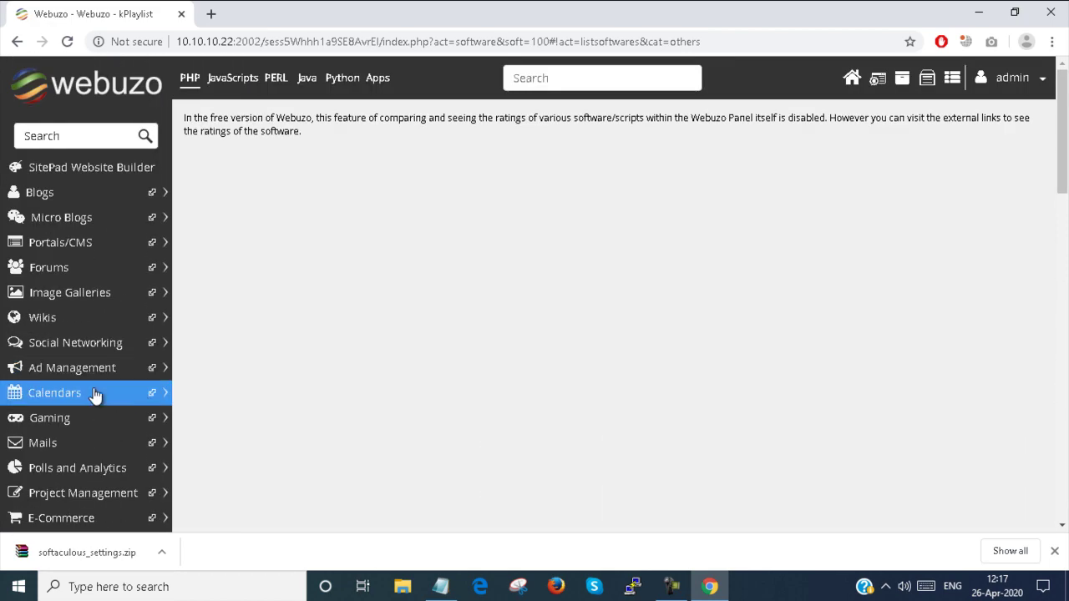
Step: Search the script categories for "softaculous"
{"action": "left_click", "coordinate": [50, 134]}
{"action": "type", "text": "softaculous"}
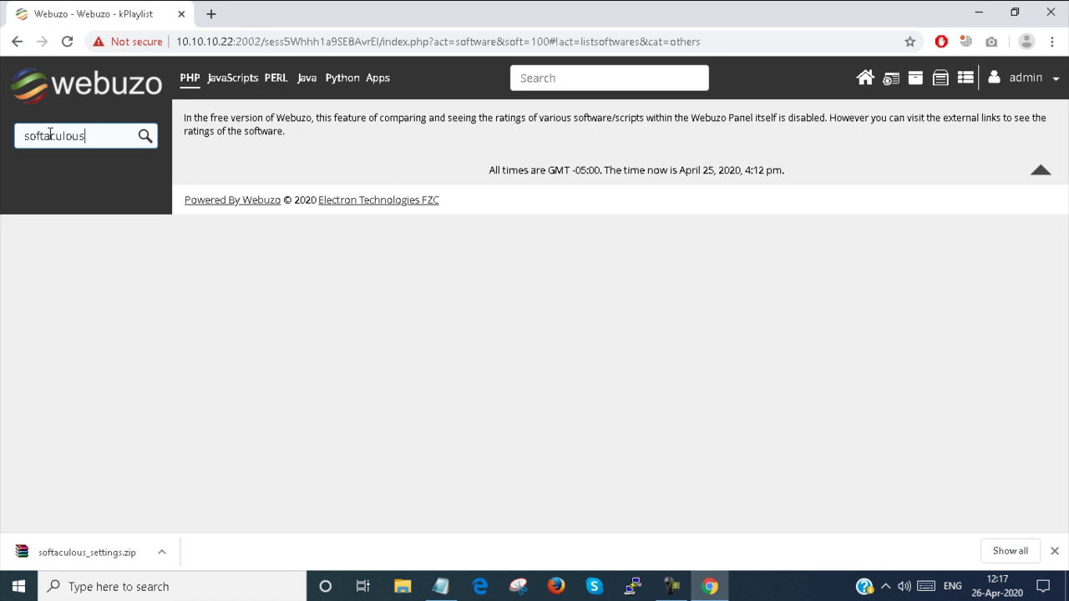
{"action": "key", "text": "Return"}
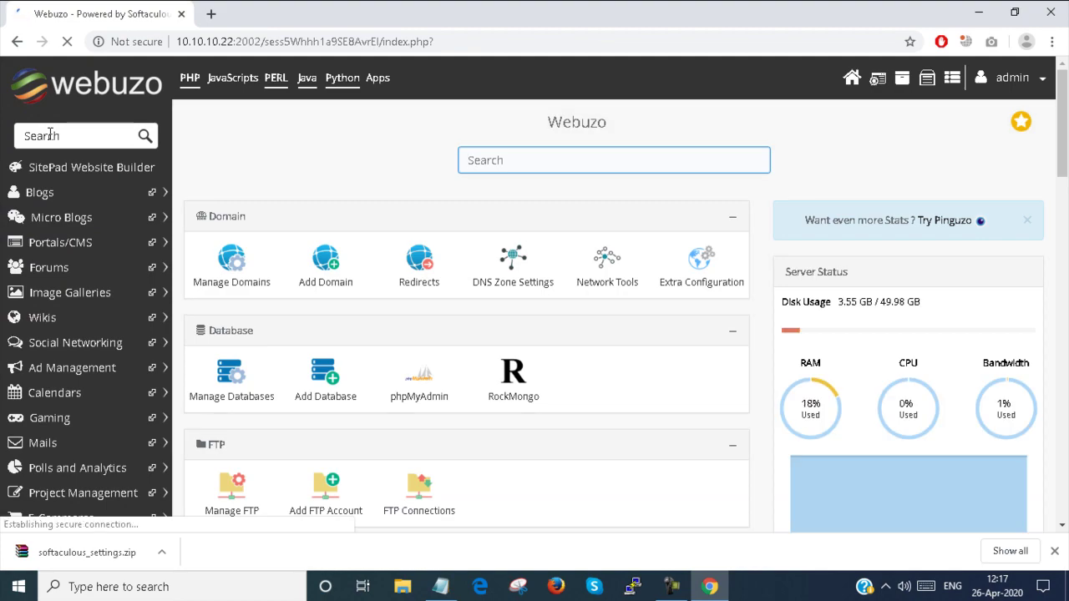
Step: Look through the dashboard from Security, Advanced settings and Server Utilities down to Scripts and the news section
{"action": "scroll", "coordinate": [400, 315], "scroll_direction": "down", "scroll_amount": 20}
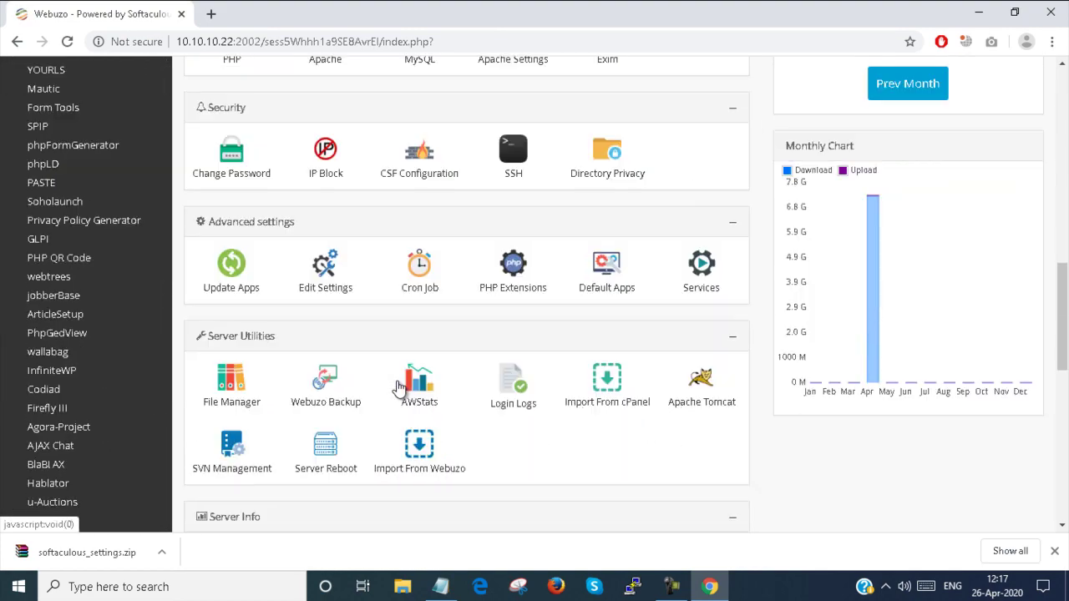
{"action": "scroll", "coordinate": [398, 386], "scroll_direction": "down", "scroll_amount": 8}
{"action": "scroll", "coordinate": [398, 380], "scroll_direction": "up", "scroll_amount": 1}
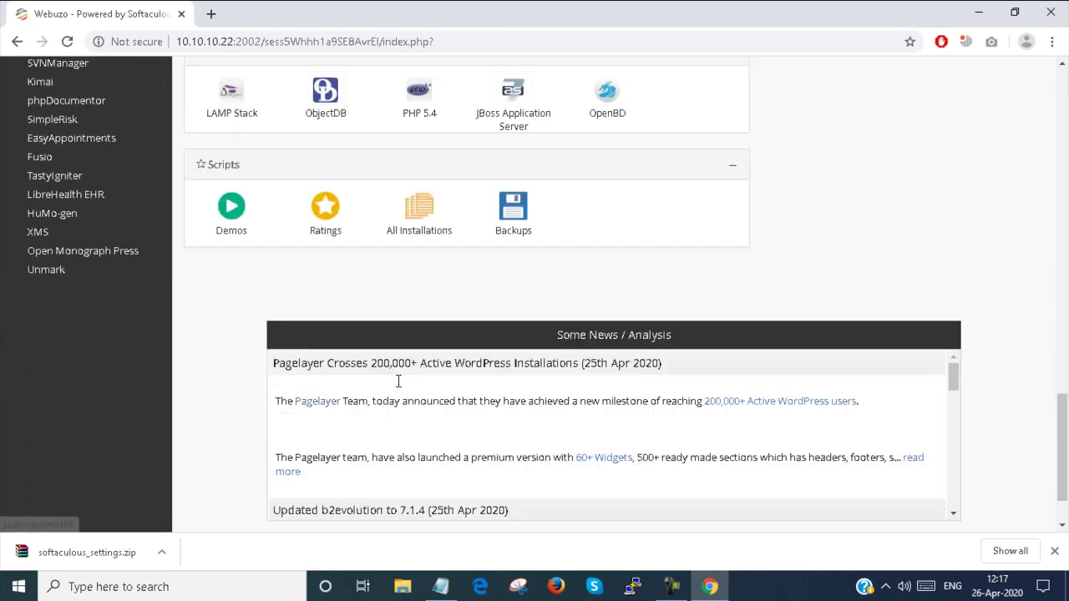
Step: View the Webuzo admin panel from the end user dashboard, and return to the dashboard
{"action": "scroll", "coordinate": [398, 382], "scroll_direction": "up", "scroll_amount": 3}
{"action": "scroll", "coordinate": [399, 386], "scroll_direction": "up", "scroll_amount": 6}
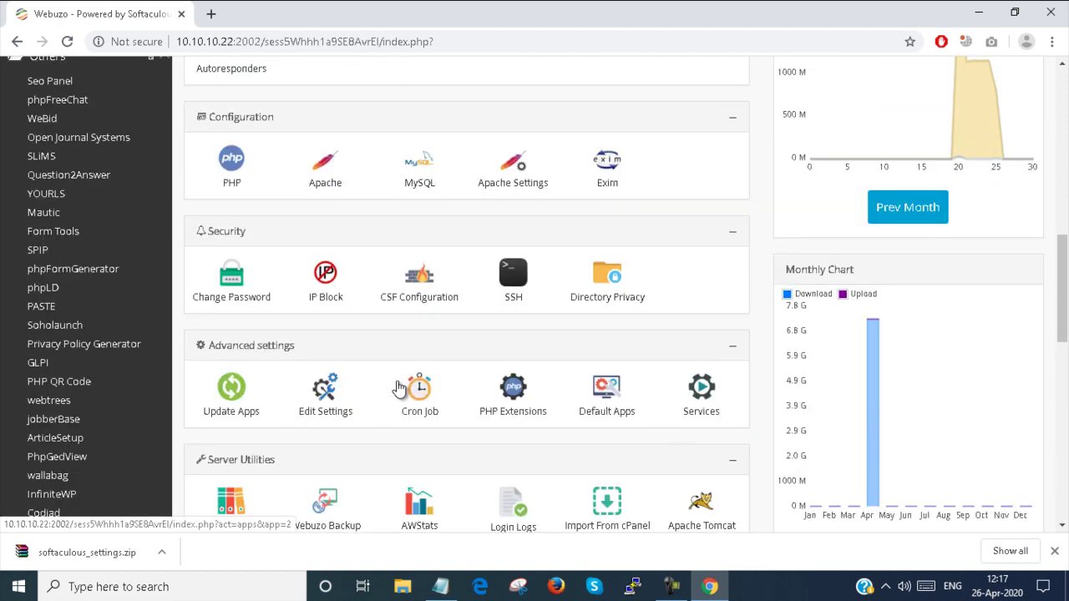
{"action": "scroll", "coordinate": [398, 386], "scroll_direction": "up", "scroll_amount": 10}
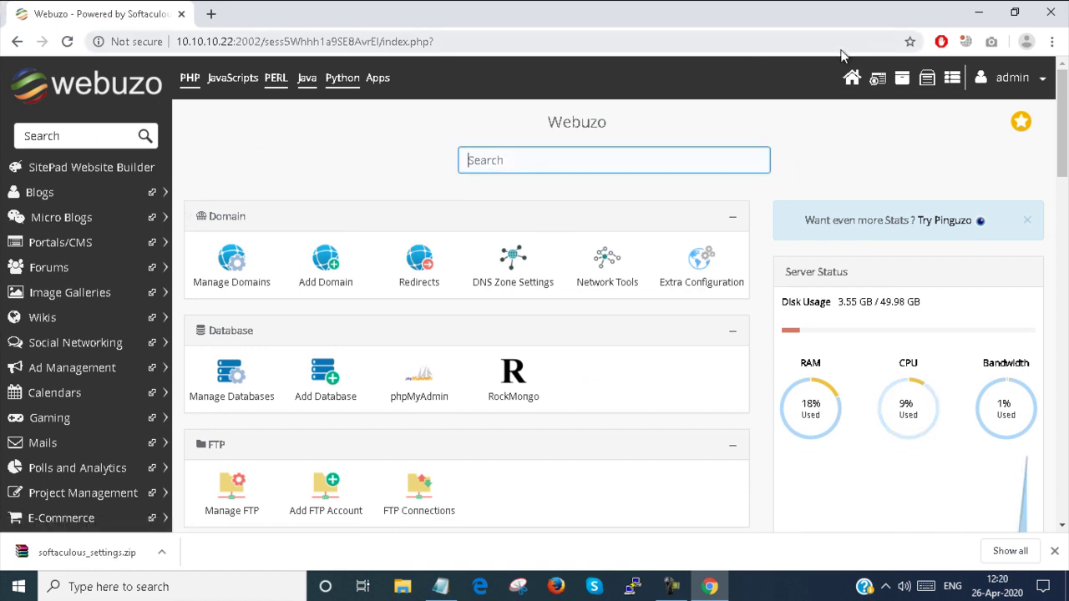
{"action": "left_click", "coordinate": [876, 84]}
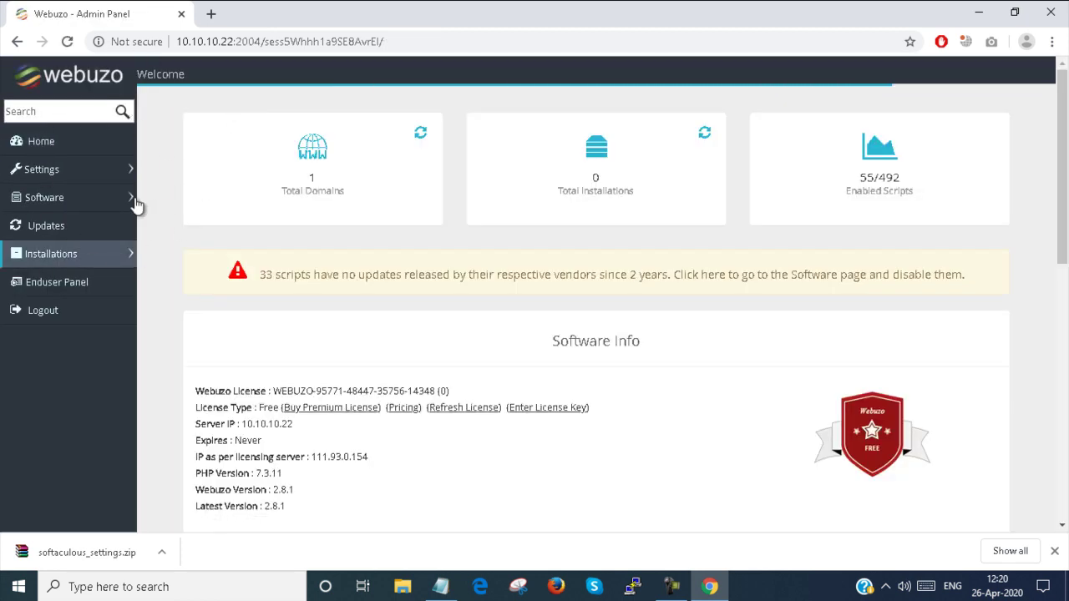
{"action": "left_click", "coordinate": [17, 42]}
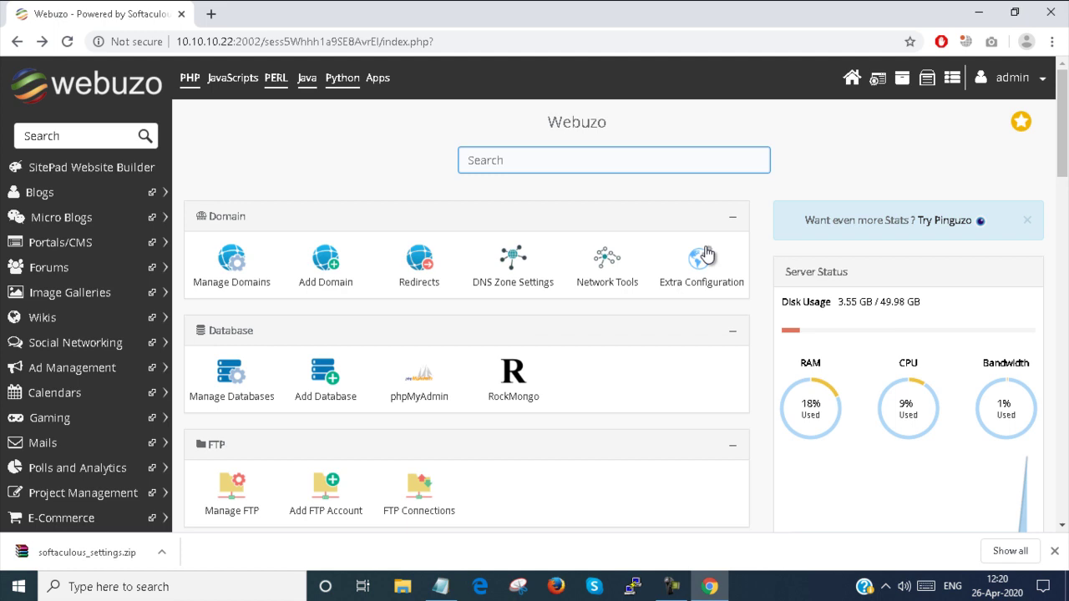
Step: Open the Applications Installations page and look through the full list of installed applications
{"action": "left_click", "coordinate": [928, 84]}
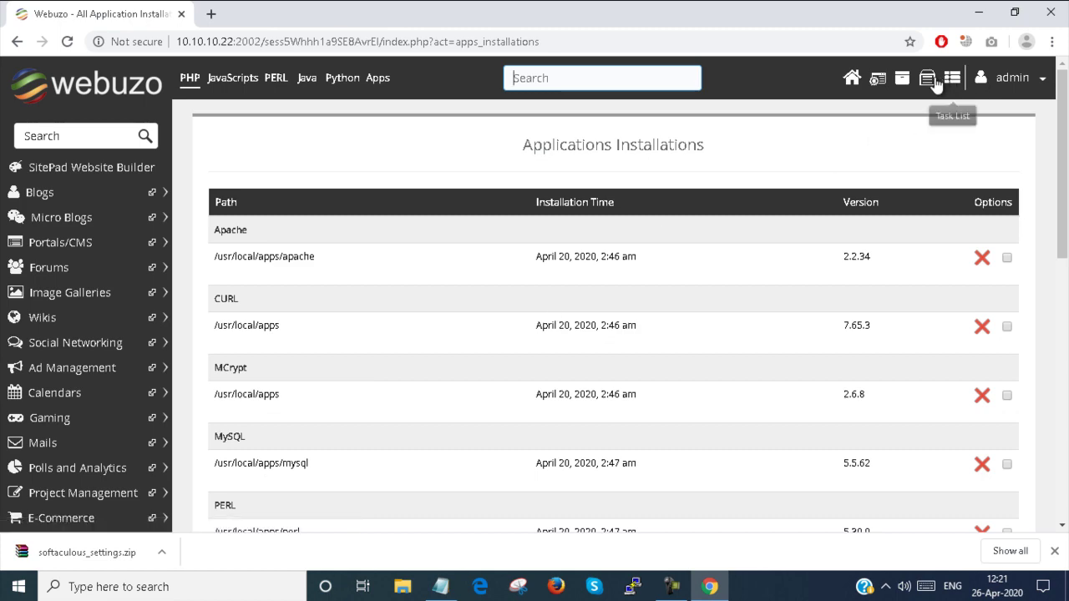
{"action": "scroll", "coordinate": [332, 363], "scroll_direction": "down", "scroll_amount": 7}
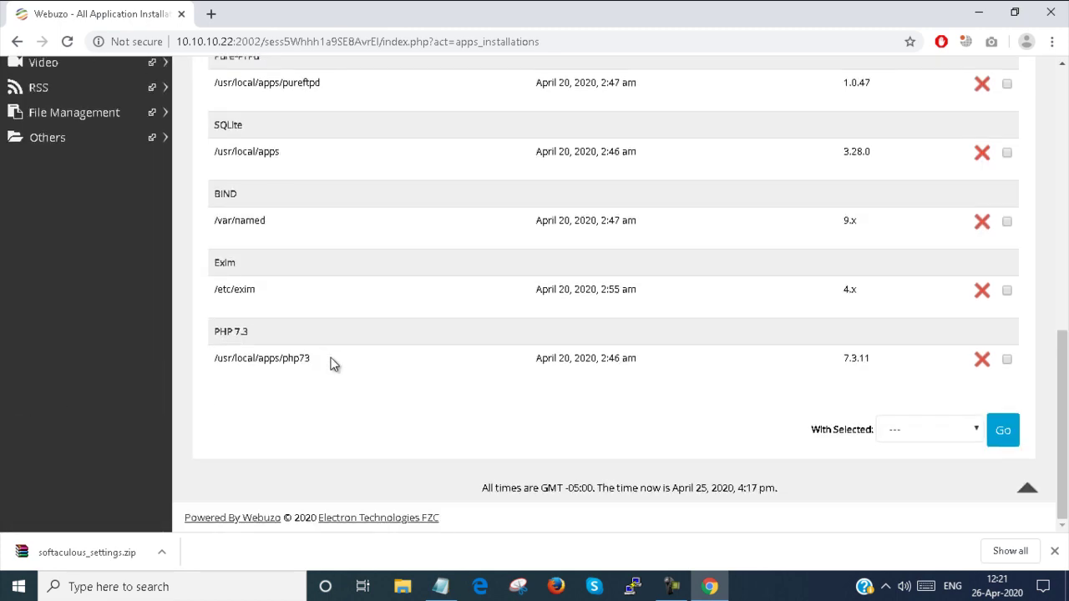
{"action": "scroll", "coordinate": [332, 362], "scroll_direction": "up", "scroll_amount": 3}
{"action": "scroll", "coordinate": [332, 362], "scroll_direction": "up", "scroll_amount": 5}
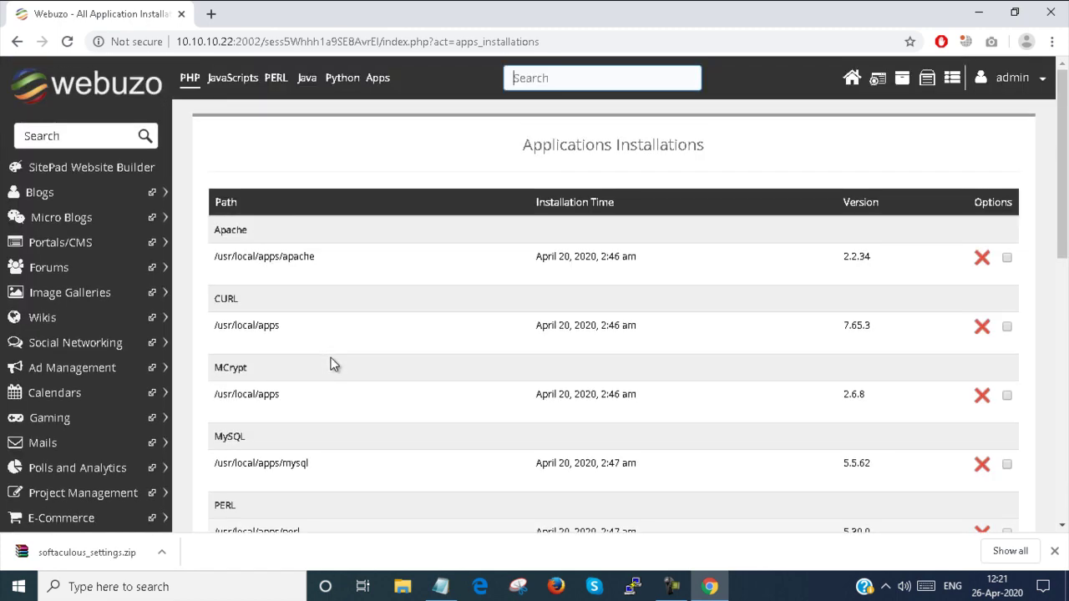
Step: View the Task List page and the options available for the admin account
{"action": "left_click", "coordinate": [950, 83]}
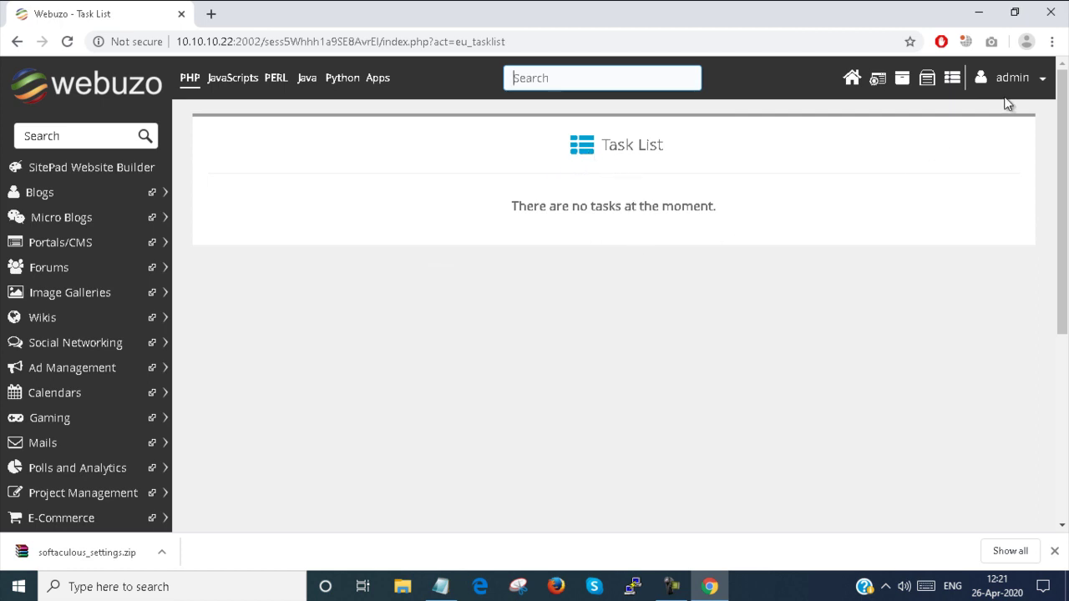
{"action": "left_click", "coordinate": [1037, 81]}
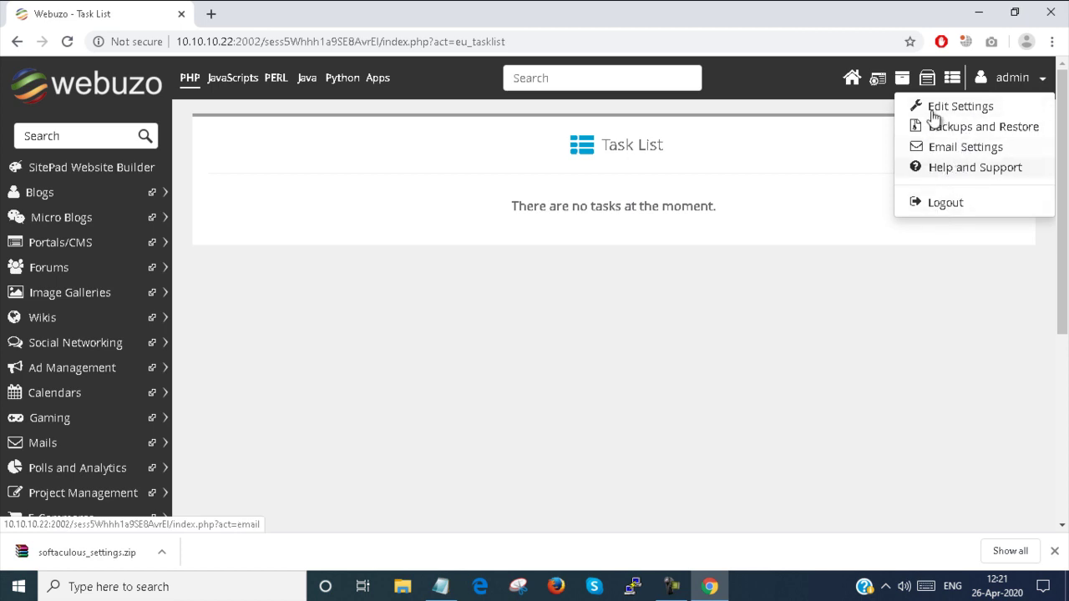
{"action": "left_click", "coordinate": [724, 172]}
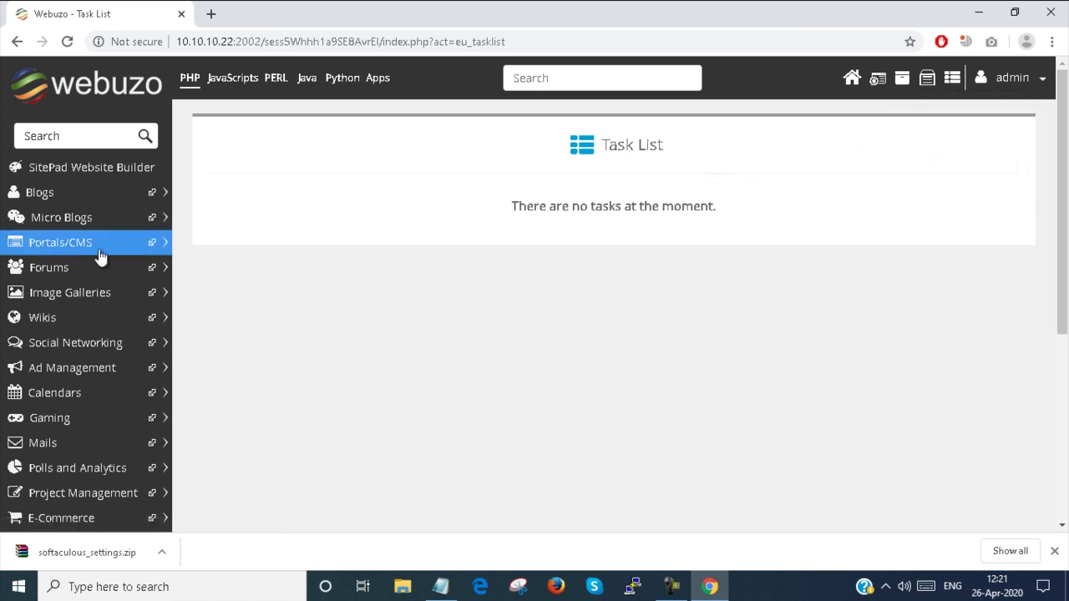